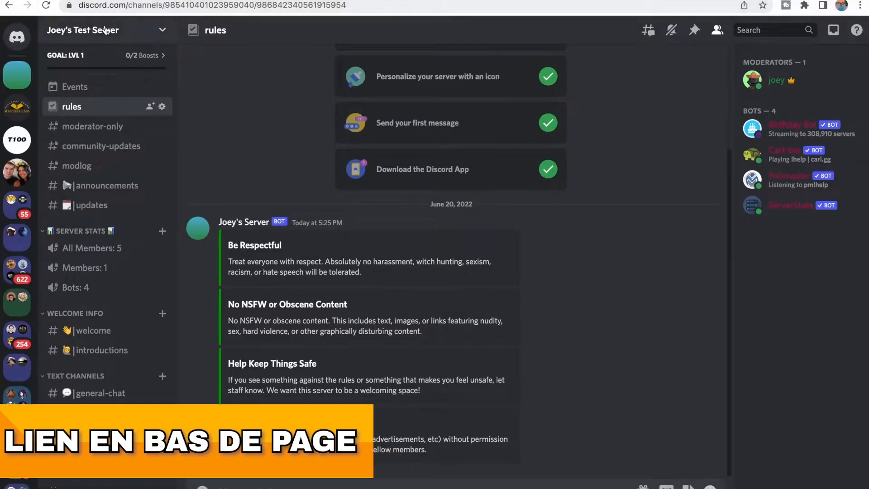
Create a new server of your own for a club or community, named "Test Server"
scroll(2, 344, down, 3)
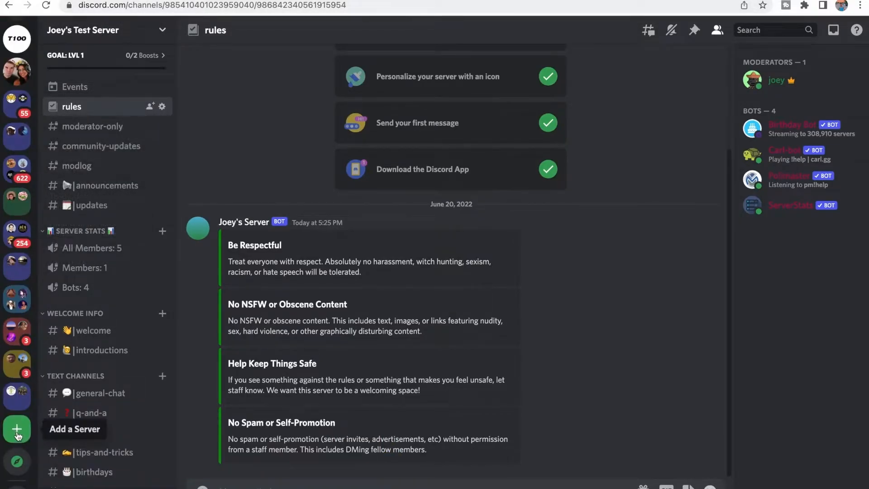
click(17, 434)
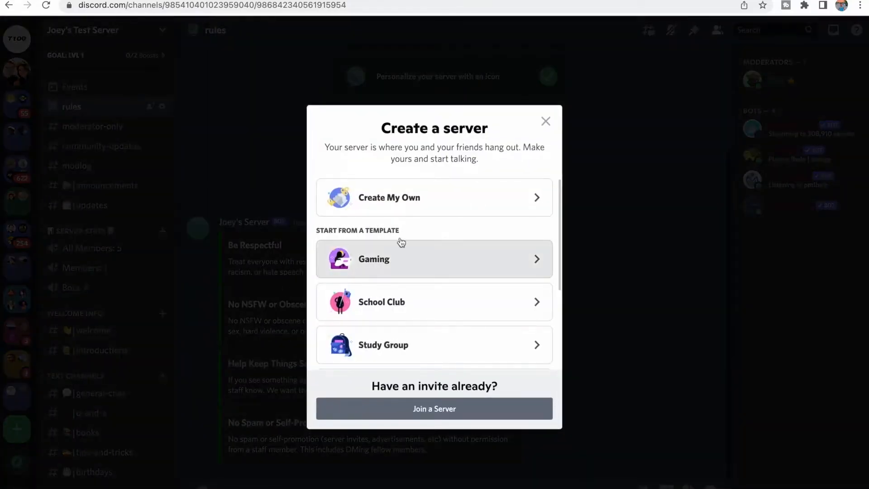
click(442, 211)
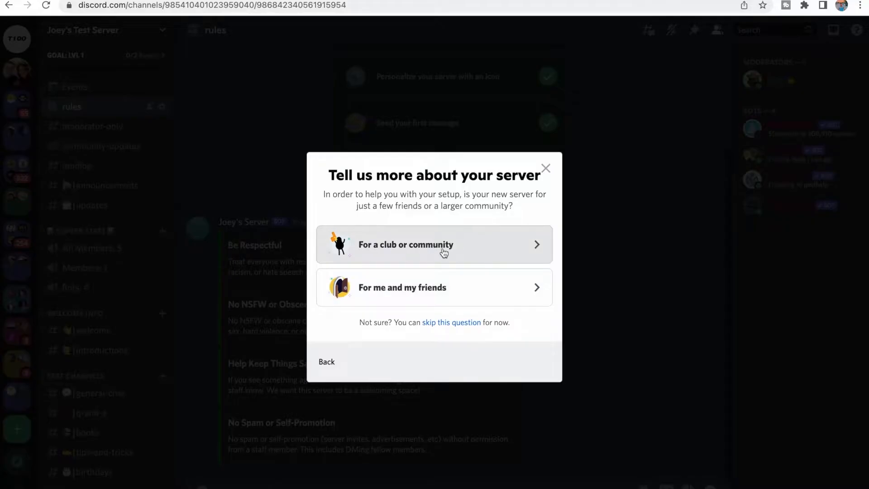
click(477, 252)
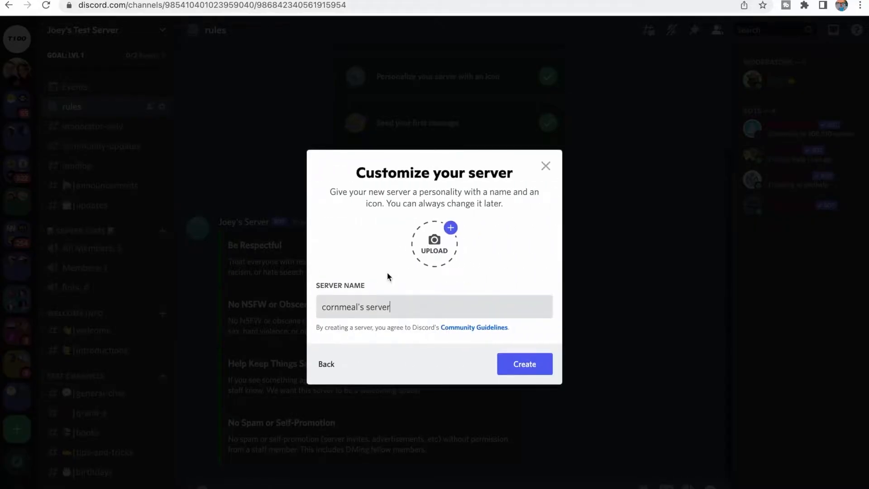
click(317, 302)
triple_click(346, 311)
text(Test Server)
key(Return)
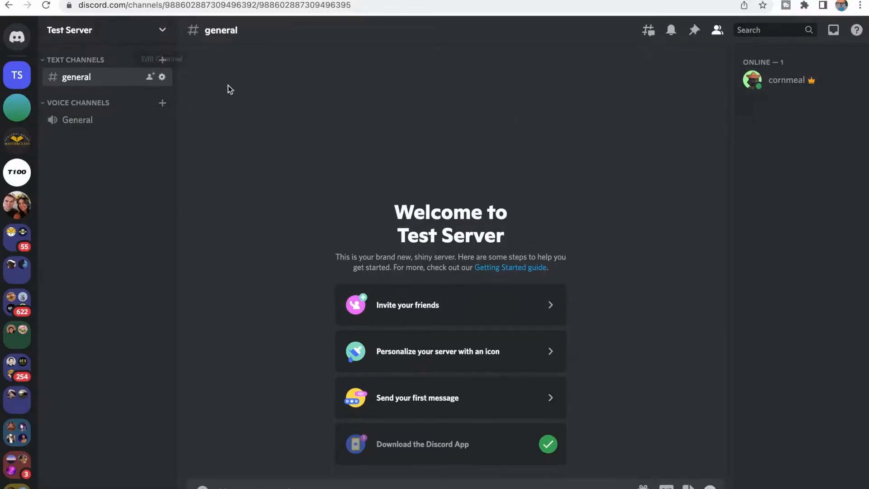
Set your nickname in the Test Server profile to your first name and save it
click(803, 88)
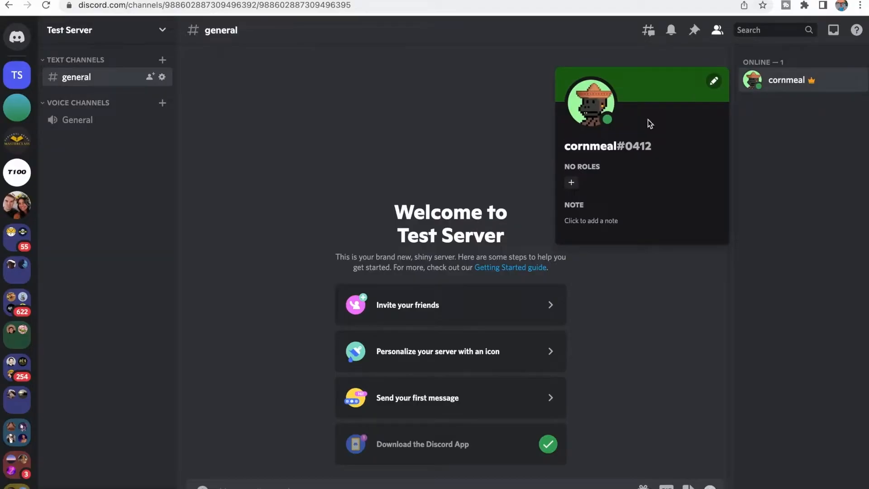
click(714, 81)
click(740, 107)
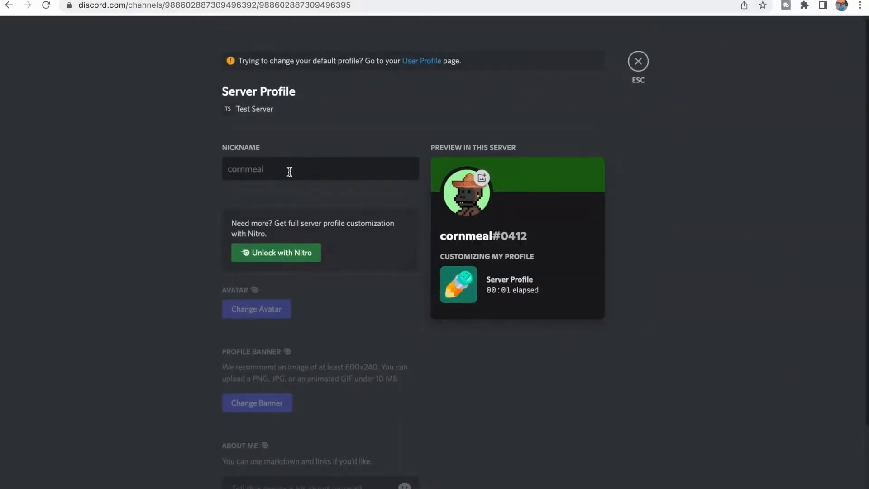
click(289, 172)
text(Joey)
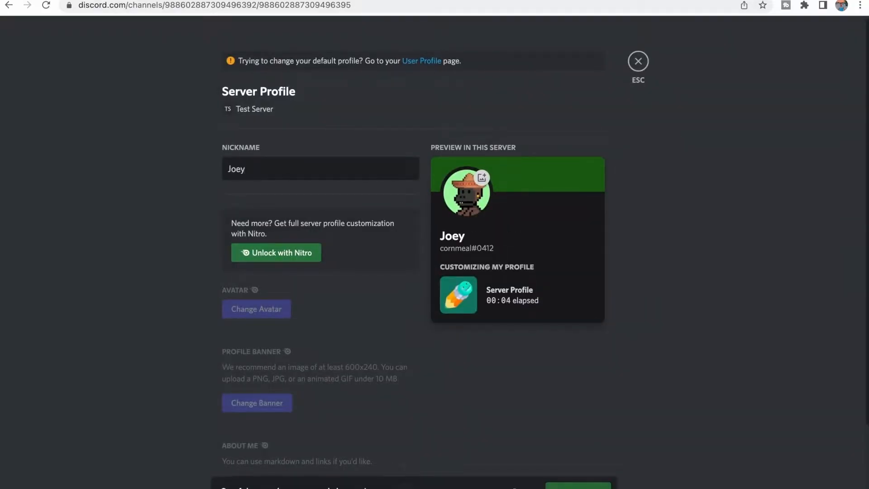
click(638, 61)
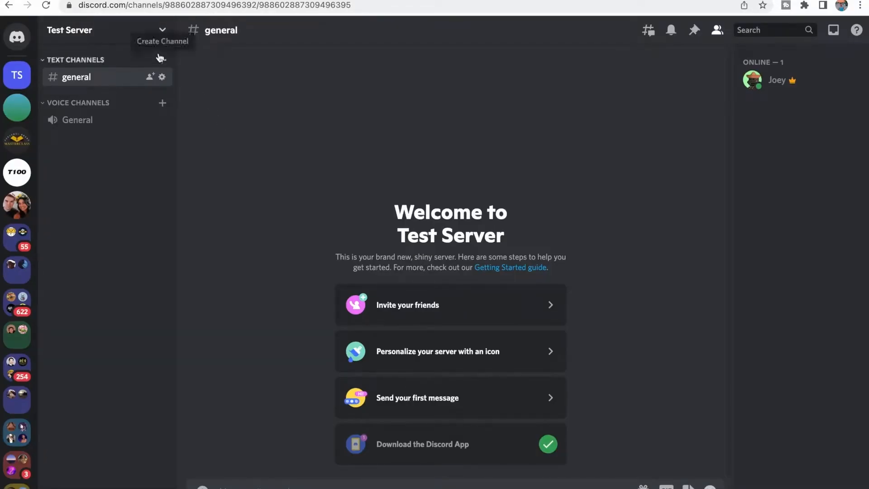
Create a public category named "Welcome Info" and move it above the Text Channels category
click(136, 36)
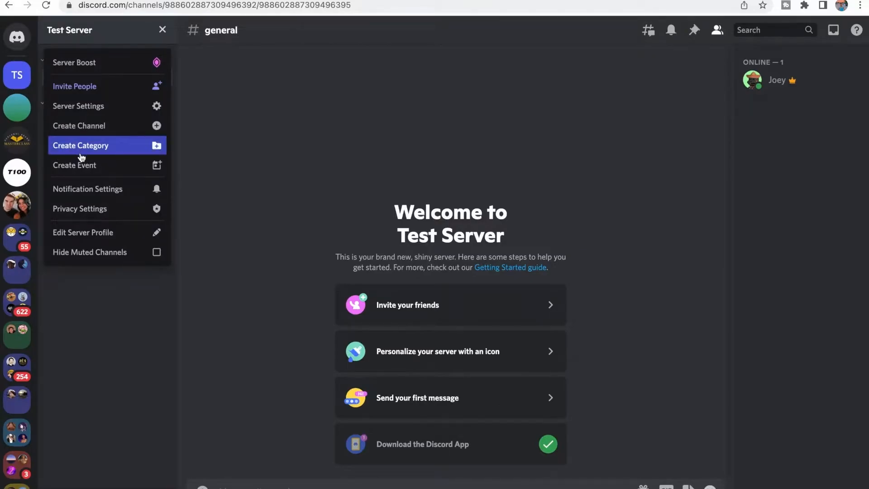
click(119, 153)
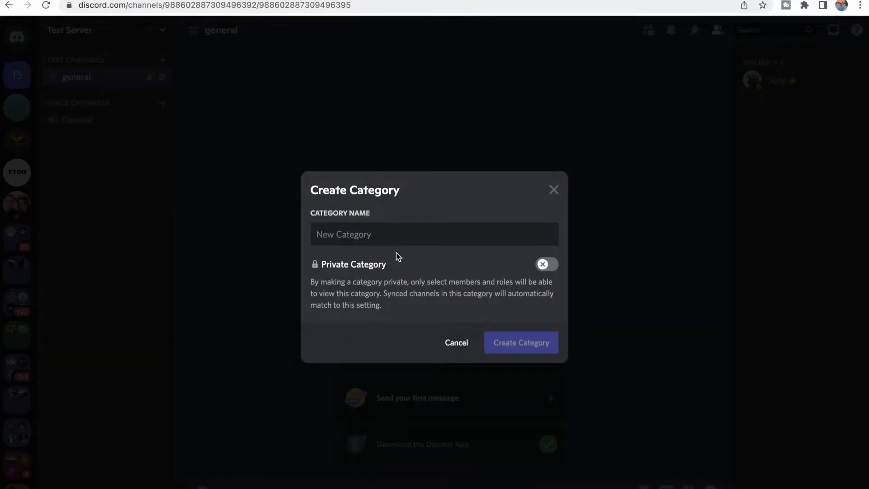
text(Welcome Info)
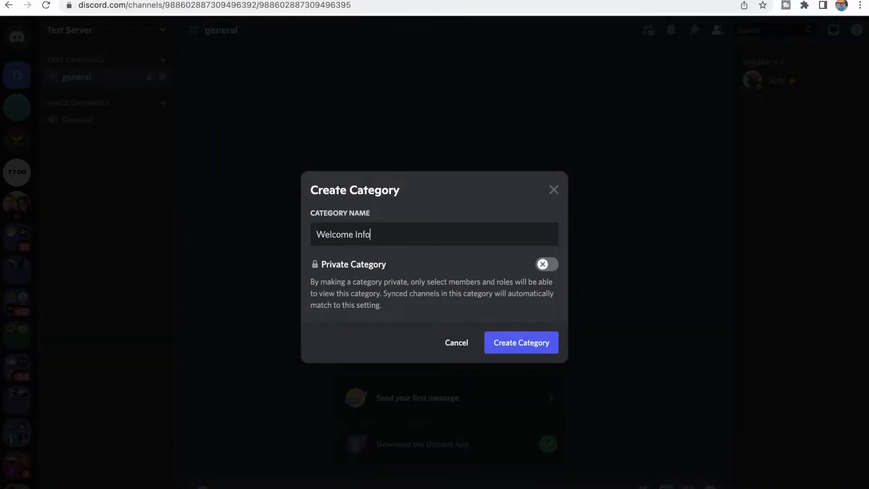
click(527, 343)
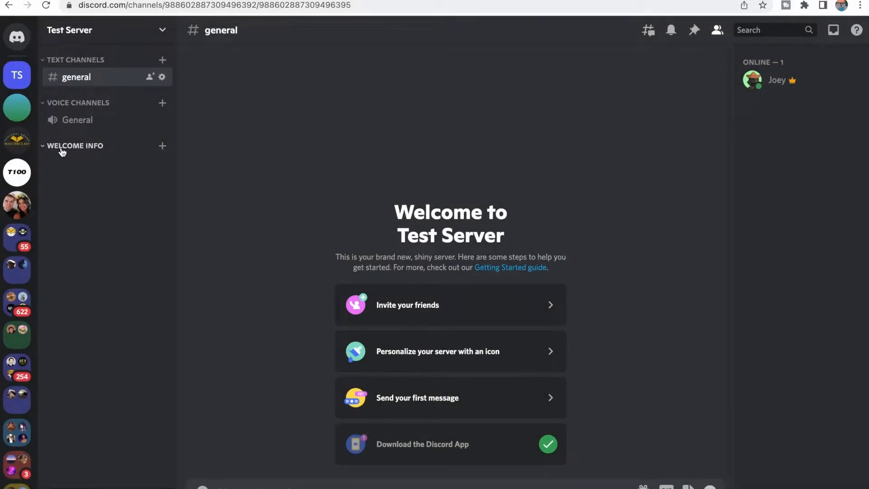
drag(59, 150, 68, 52)
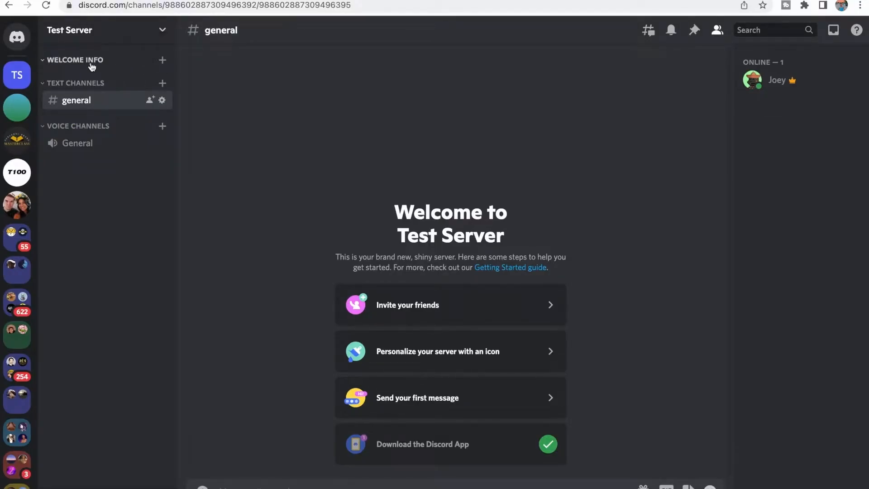
Add two public text channels named "welcome" and "introductions" to the Welcome Info category
click(163, 61)
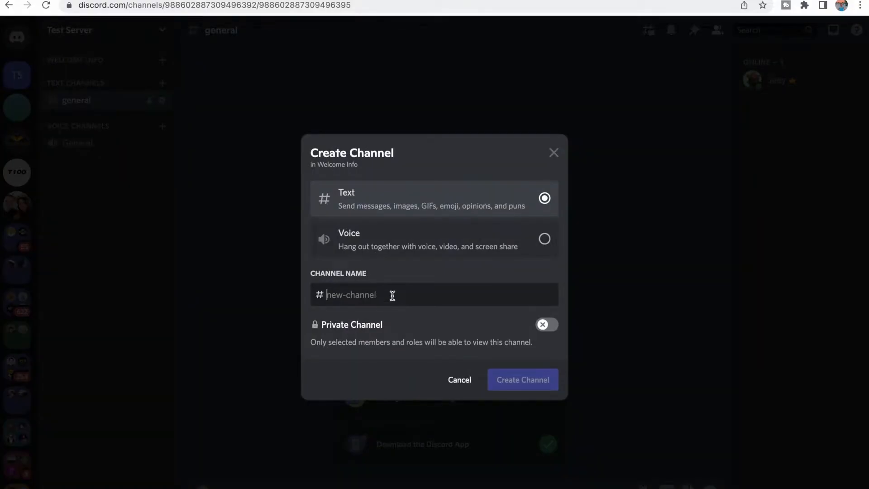
text(welcome)
key(Return)
click(162, 60)
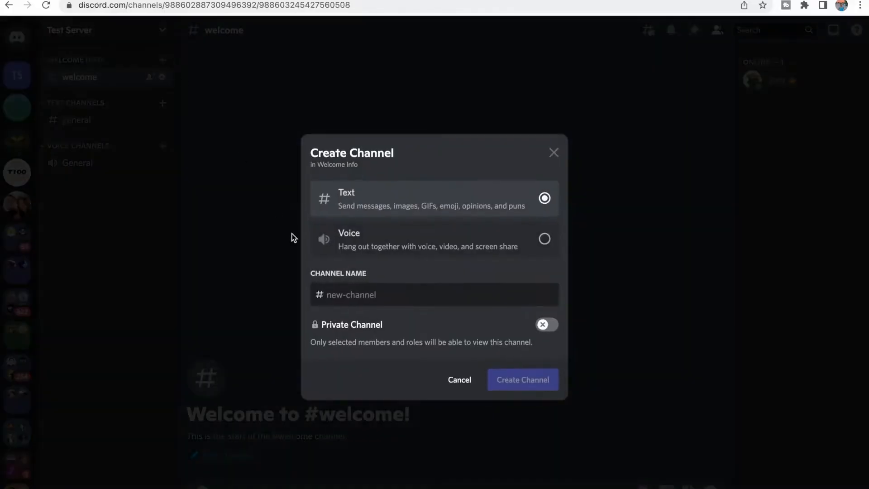
text(introd)
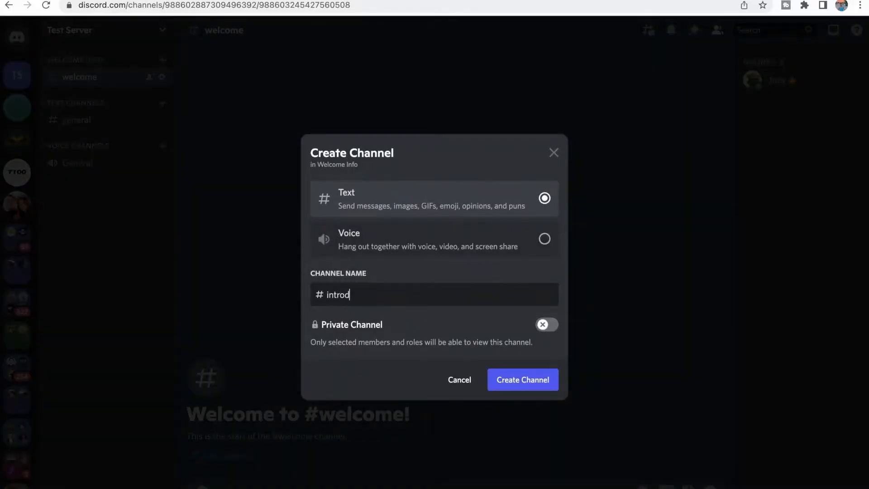
text(uctions)
key(Return)
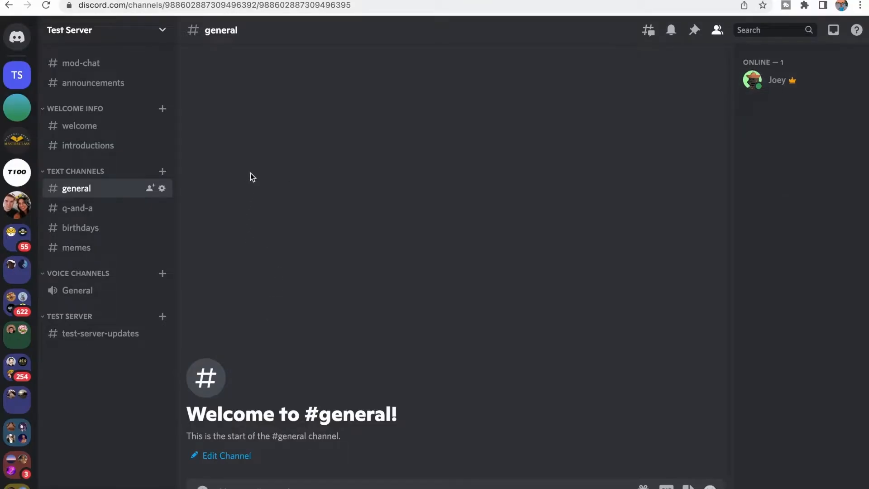
Create a new role in the server settings of Test Server
click(156, 33)
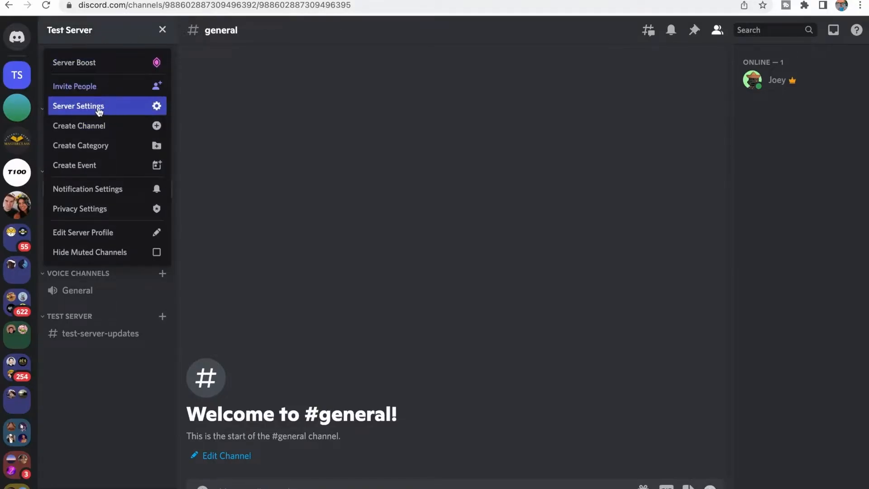
click(101, 109)
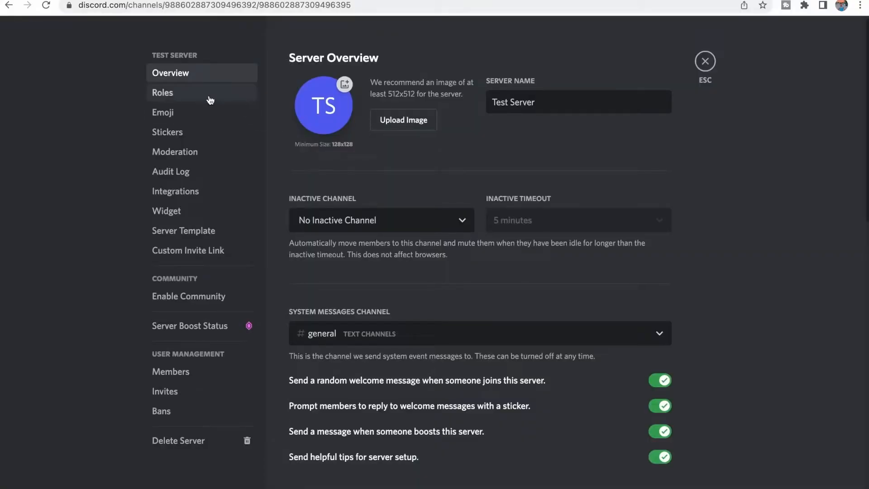
click(205, 97)
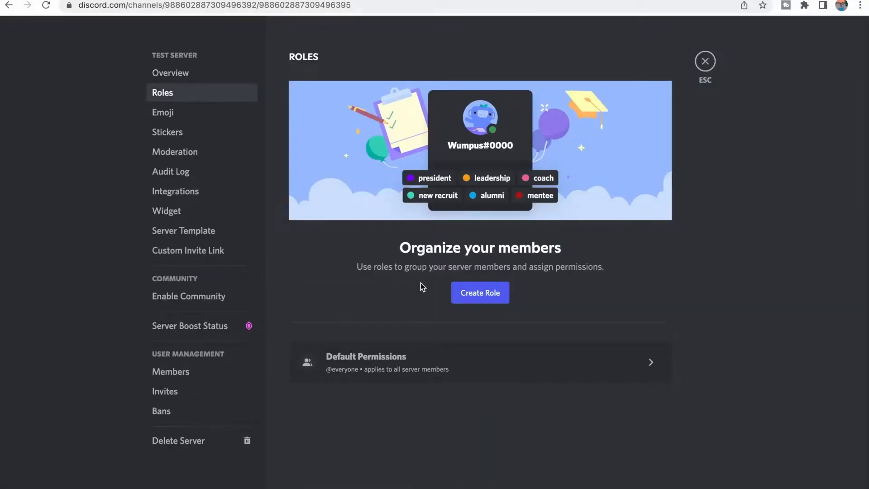
click(457, 292)
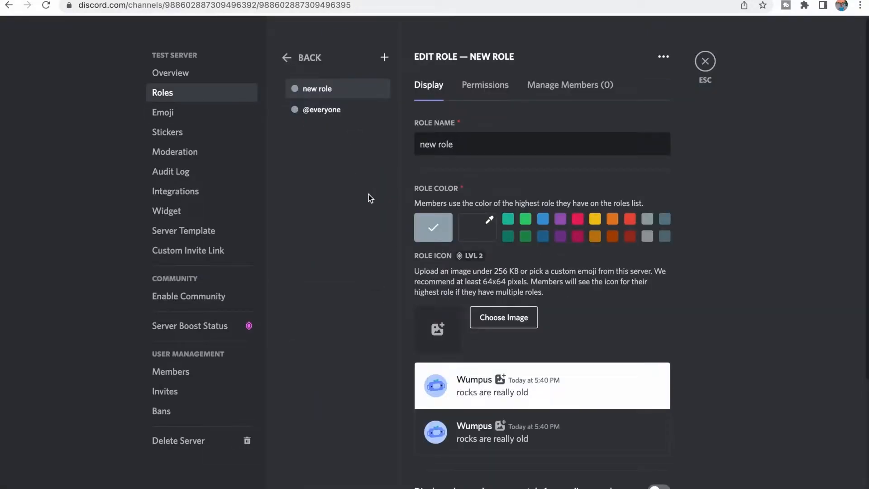
Name the new role "Member" and give it the dark green role color
scroll(484, 183, down, 4)
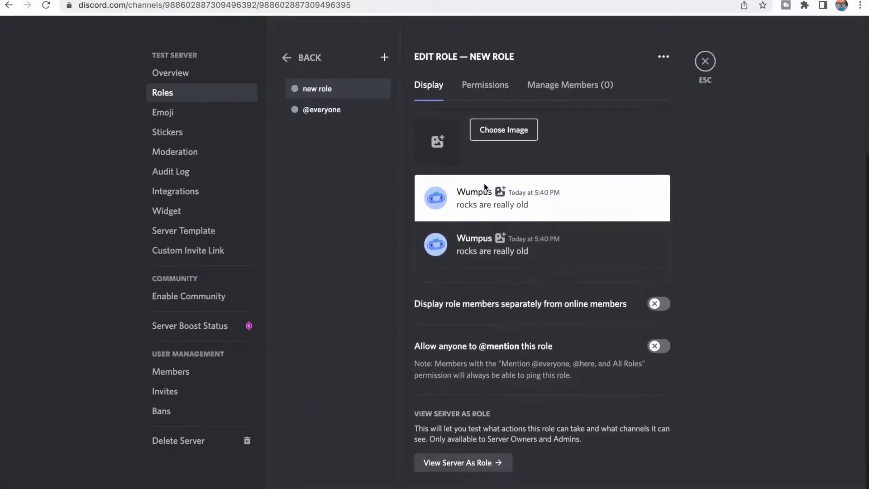
scroll(484, 184, up, 1)
scroll(484, 184, up, 3)
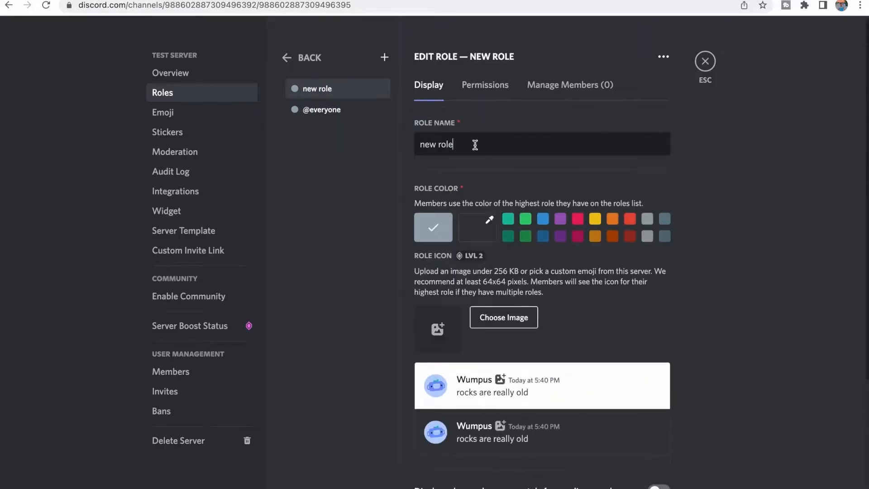
drag(477, 146, 381, 140)
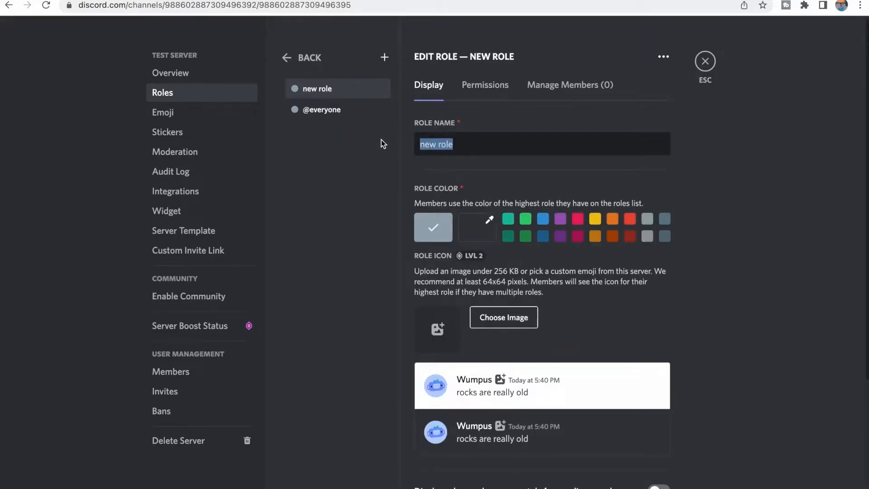
text(Member)
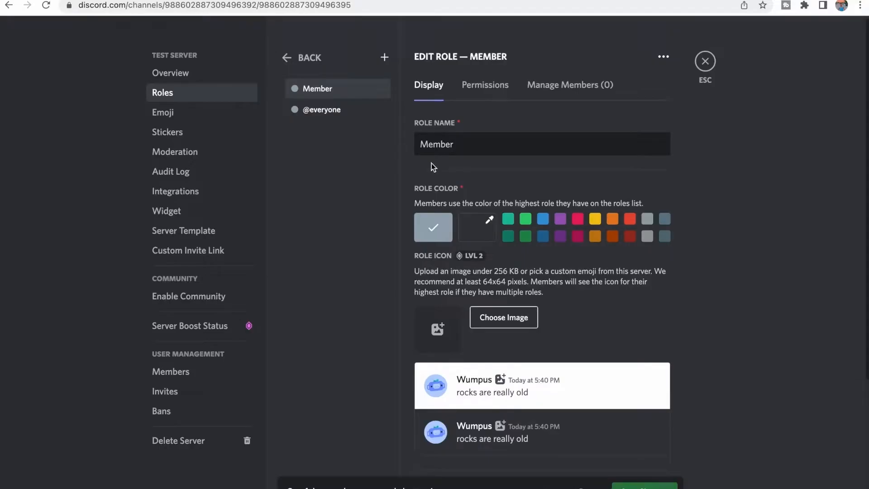
click(528, 236)
click(484, 86)
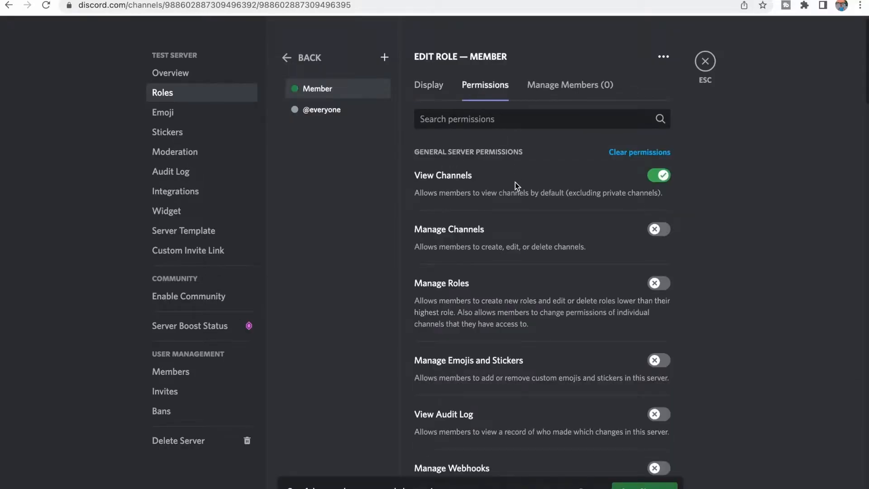
click(425, 91)
scroll(558, 245, down, 3)
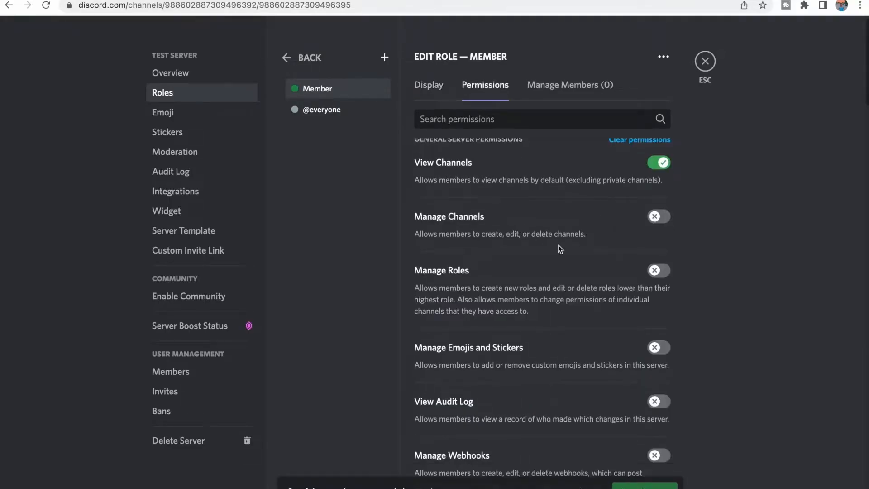
scroll(558, 246, down, 3)
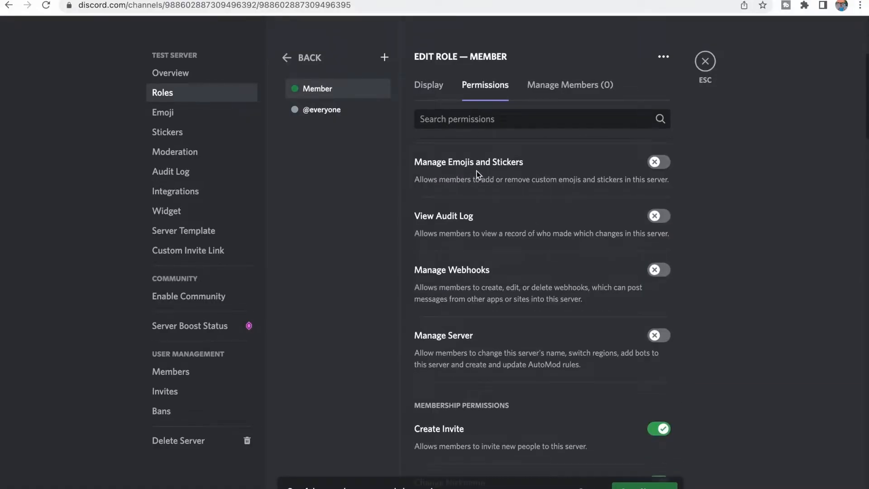
scroll(614, 182, down, 6)
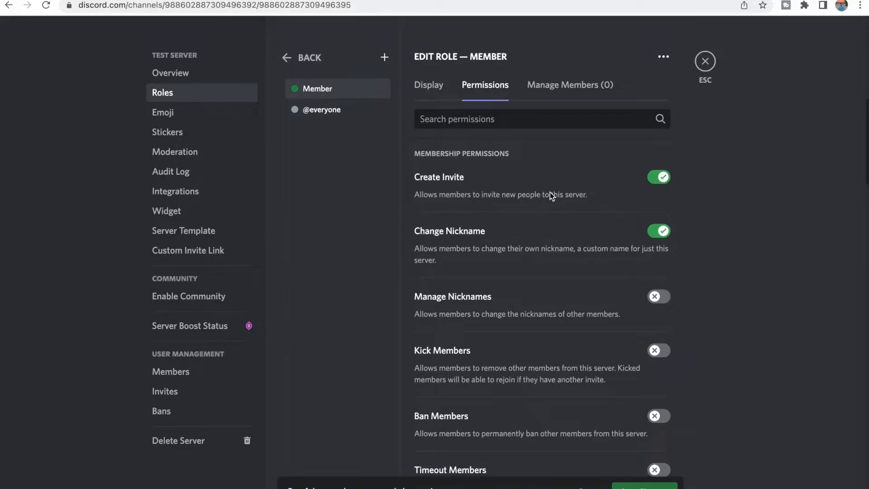
scroll(527, 251, down, 4)
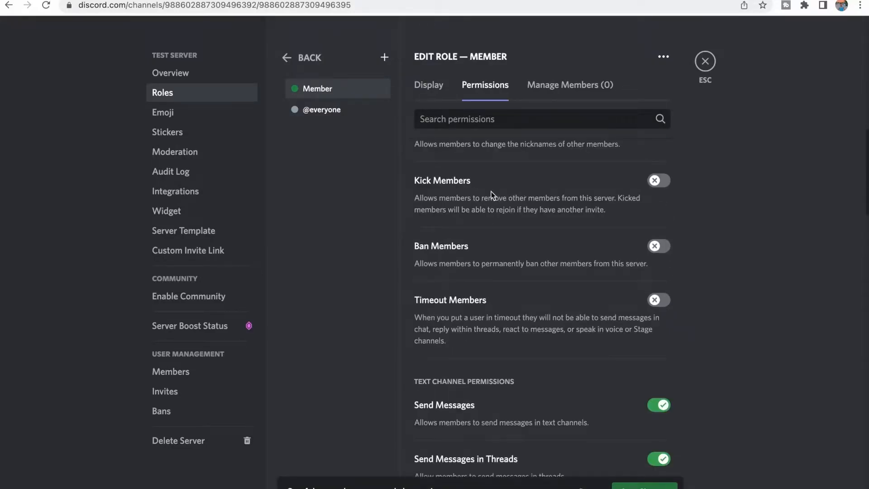
scroll(539, 222, down, 1)
scroll(534, 238, down, 5)
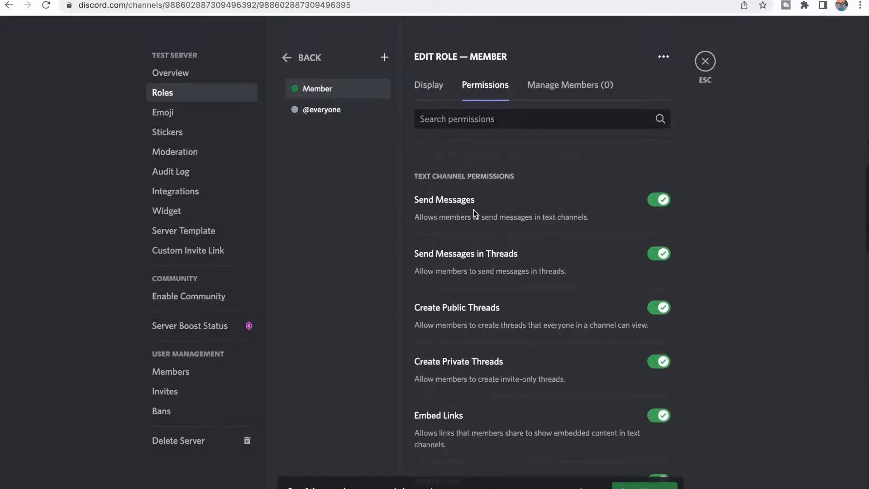
scroll(521, 218, down, 1)
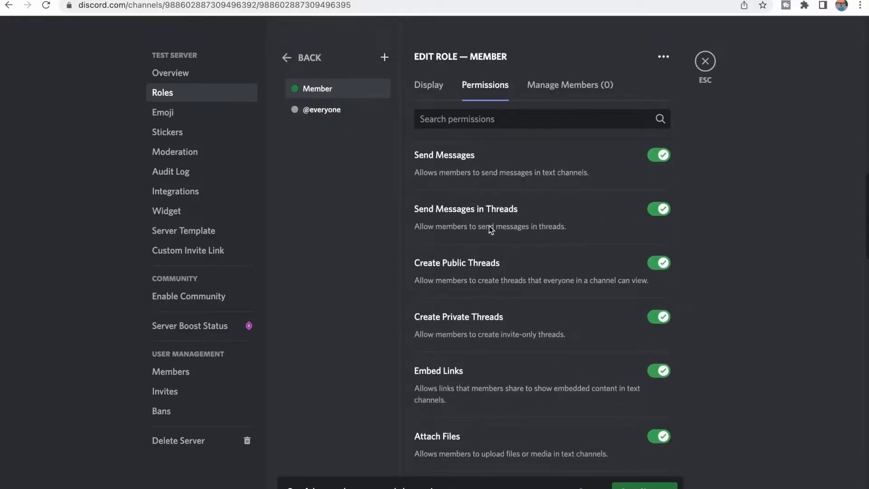
scroll(537, 239, down, 5)
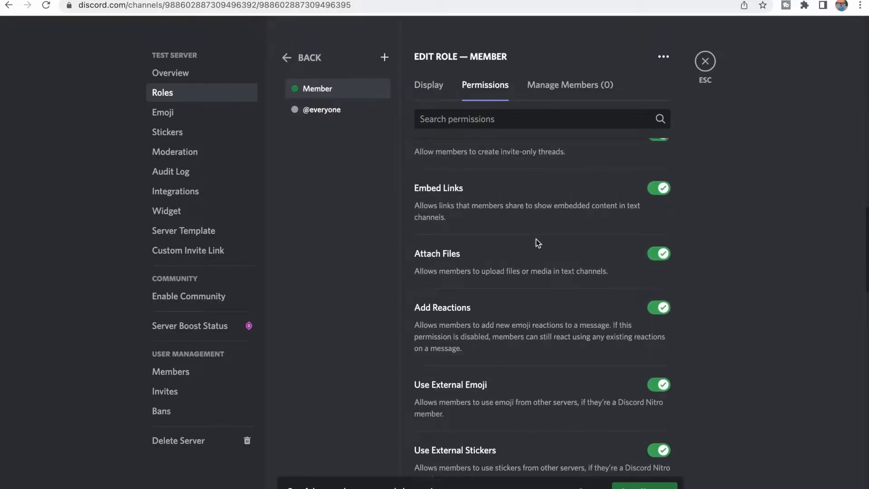
scroll(536, 239, down, 5)
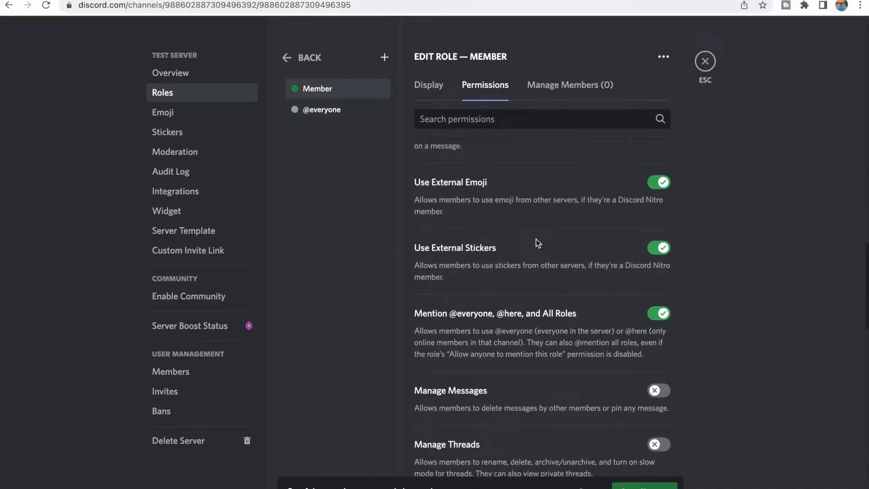
scroll(536, 239, down, 3)
click(657, 197)
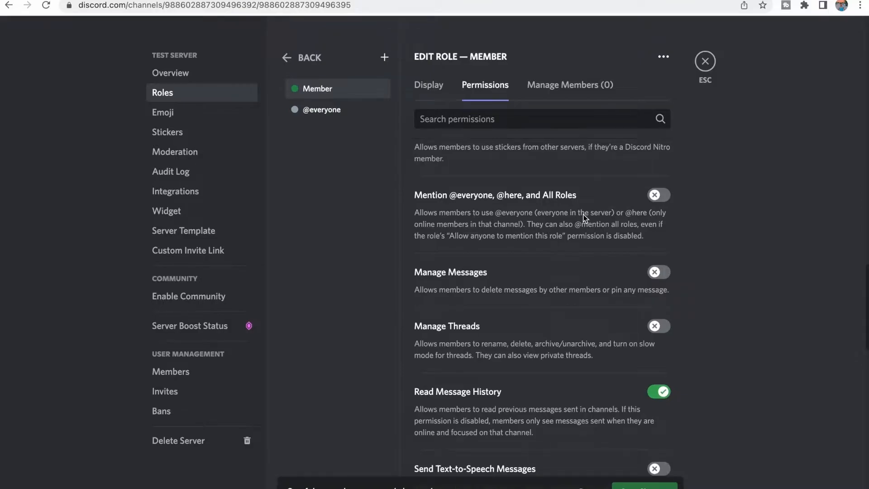
scroll(543, 217, down, 5)
scroll(487, 208, up, 1)
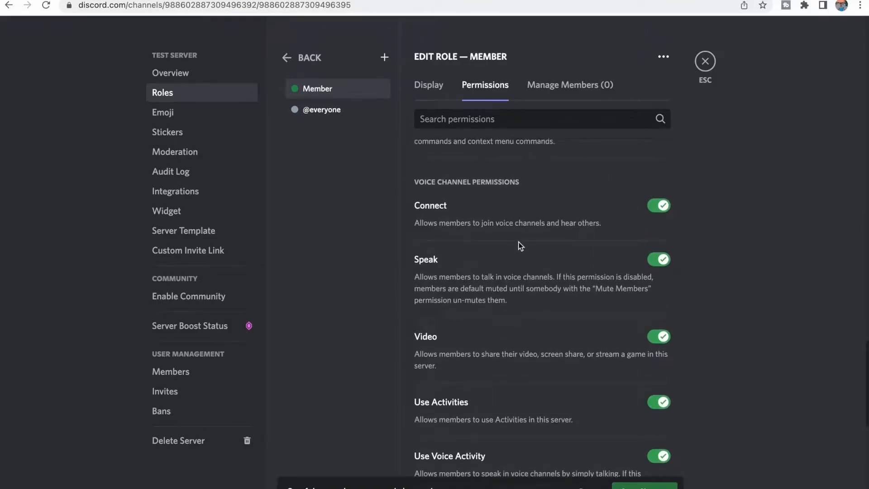
scroll(482, 252, down, 8)
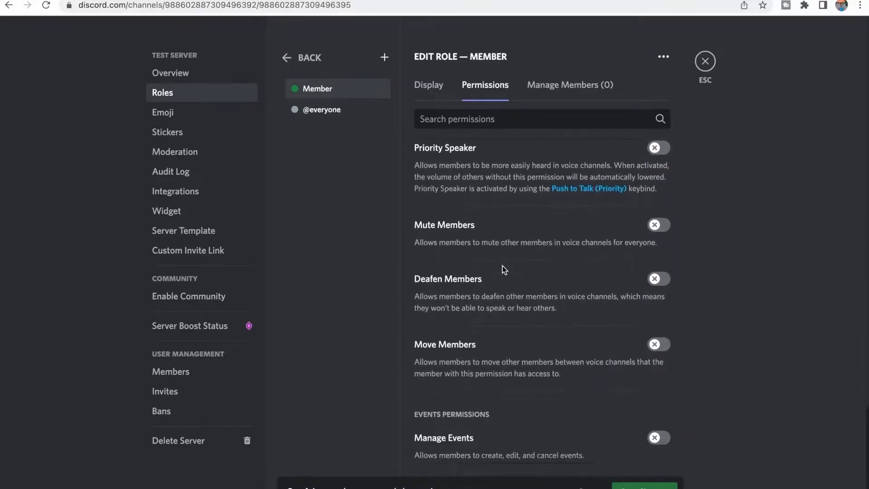
scroll(502, 265, up, 15)
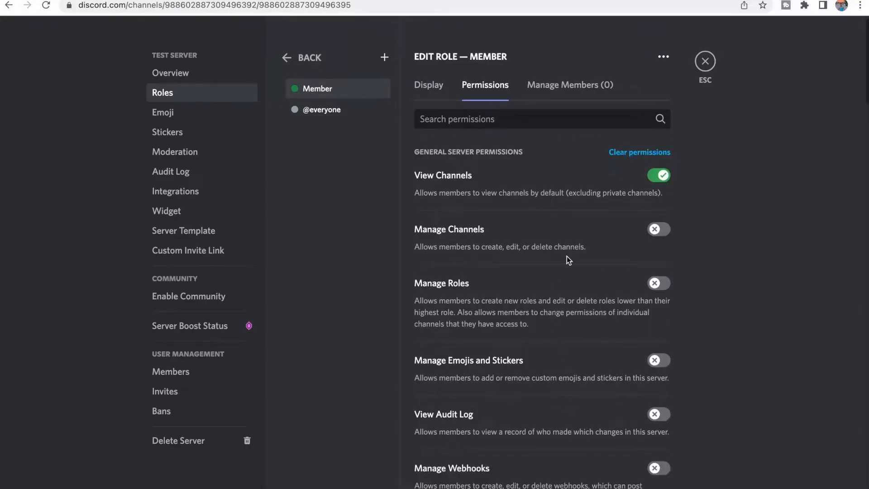
Create another role named "Moderators" and give it the bright yellow role color
click(384, 58)
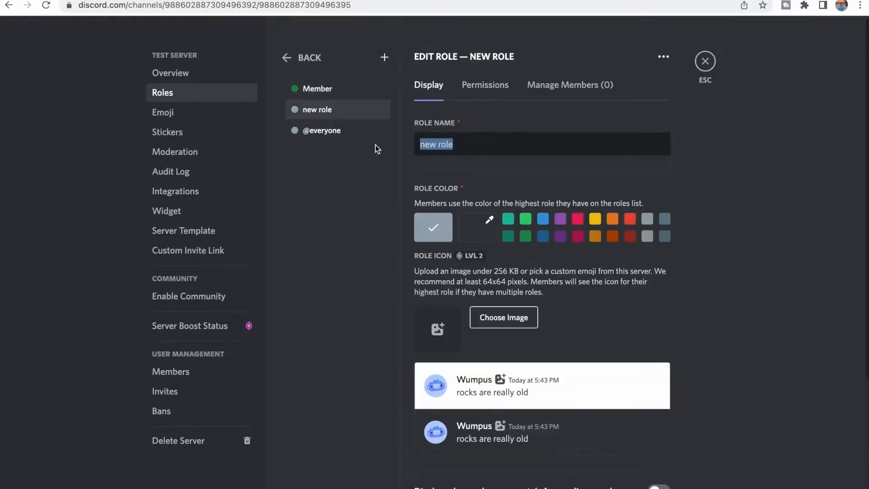
text(Moderators)
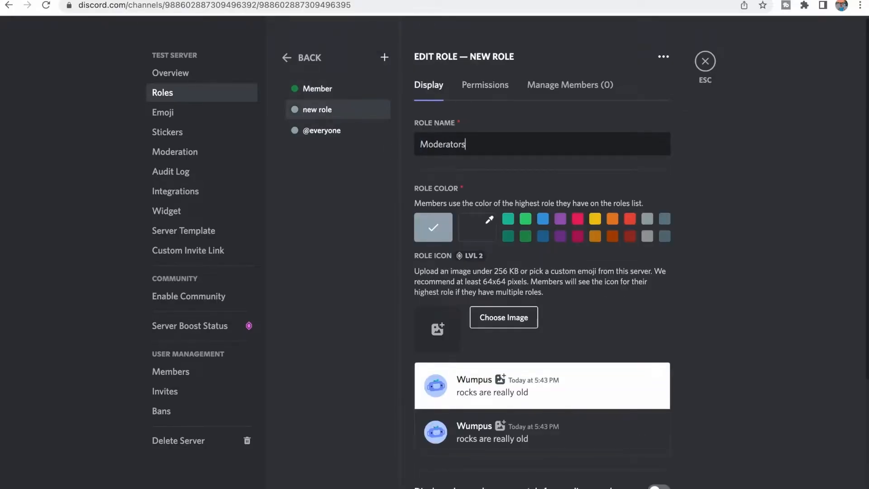
click(595, 222)
Enable Manage Channels, Manage Roles, Manage Emojis and Stickers, View Audit Log, Manage Webhooks and Manage Server for the Moderators role
click(484, 85)
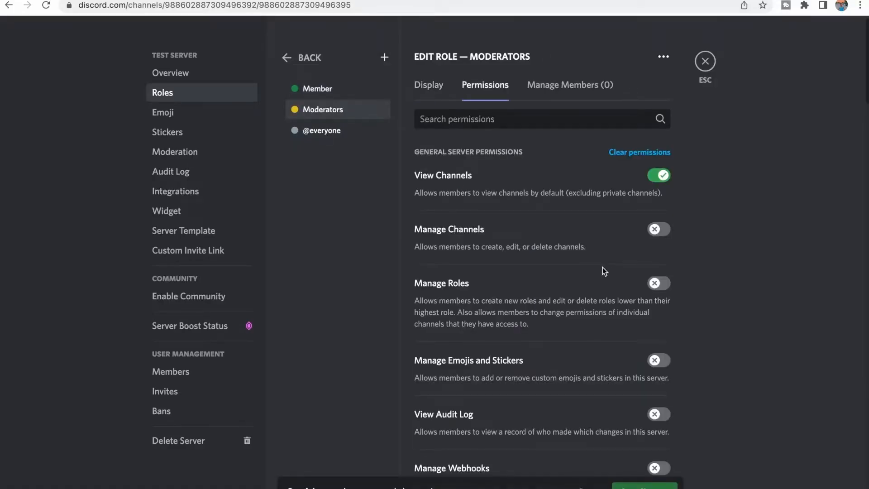
scroll(603, 267, down, 4)
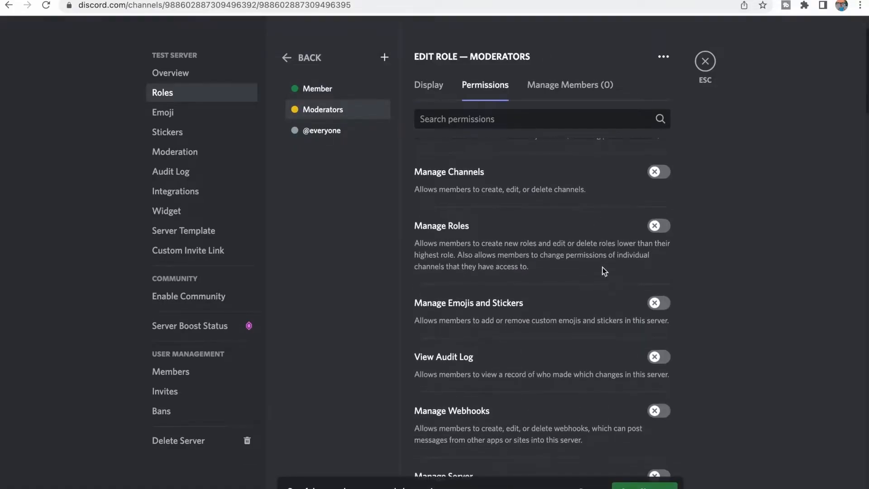
scroll(602, 267, up, 3)
click(659, 205)
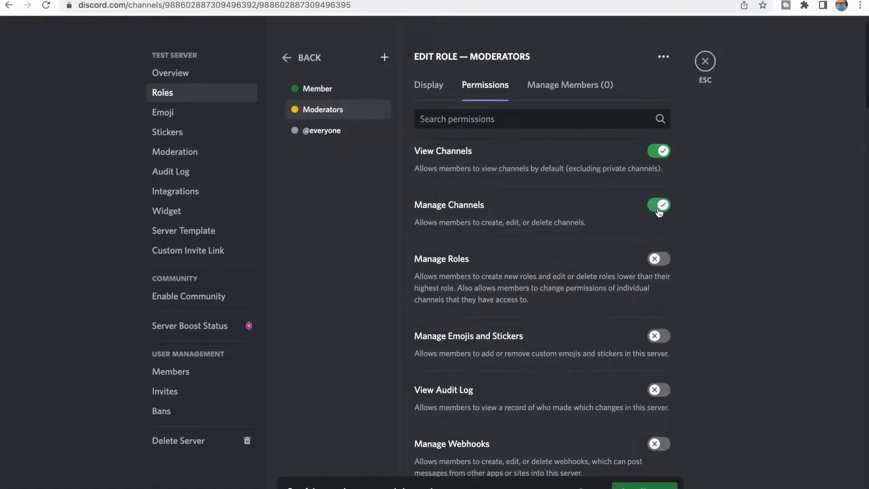
click(658, 259)
scroll(634, 294, down, 4)
click(659, 240)
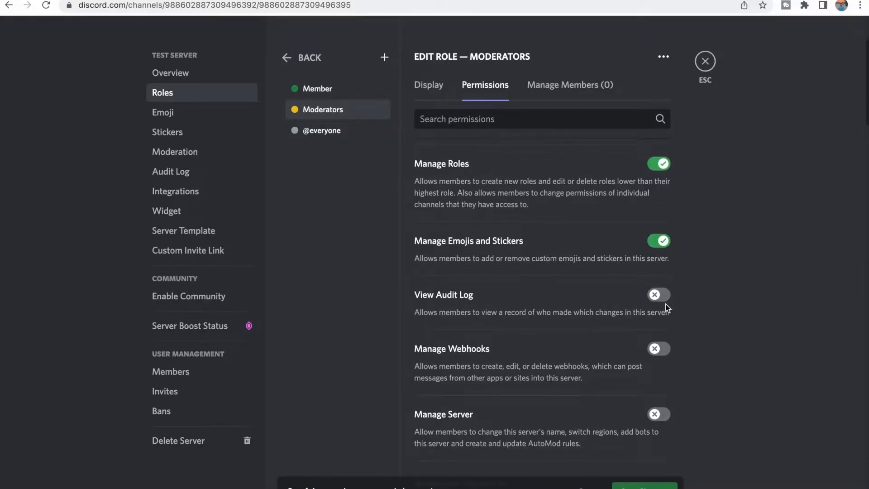
click(662, 295)
click(658, 348)
scroll(658, 349, down, 3)
click(661, 340)
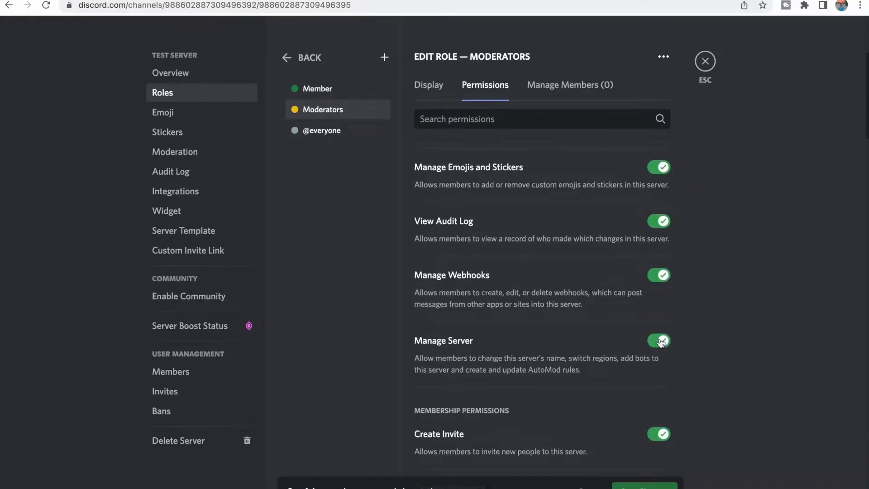
Enable the Manage Nicknames, Kick Members and Ban Members permissions for the Moderators role
scroll(661, 342, down, 6)
click(660, 255)
scroll(653, 277, down, 2)
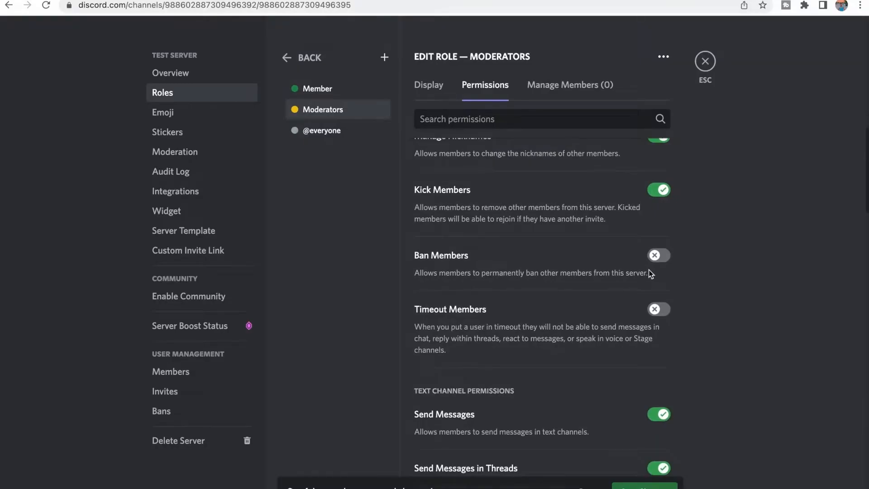
click(658, 255)
scroll(634, 294, down, 1)
scroll(632, 295, down, 1)
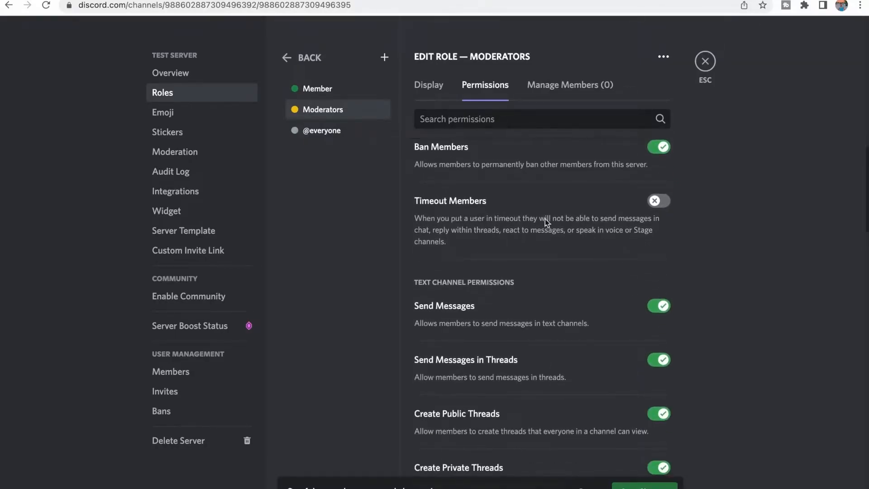
scroll(552, 215, up, 1)
Grant the Moderators role Manage Messages, Move Members, Manage Events and Administrator permissions, save the role, and leave the server settings
scroll(615, 204, down, 15)
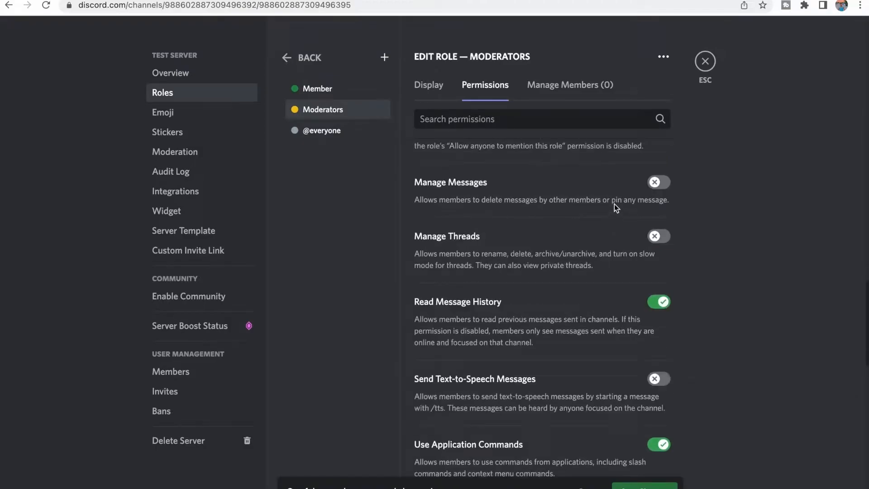
click(657, 182)
scroll(603, 236, down, 1)
scroll(536, 407, down, 15)
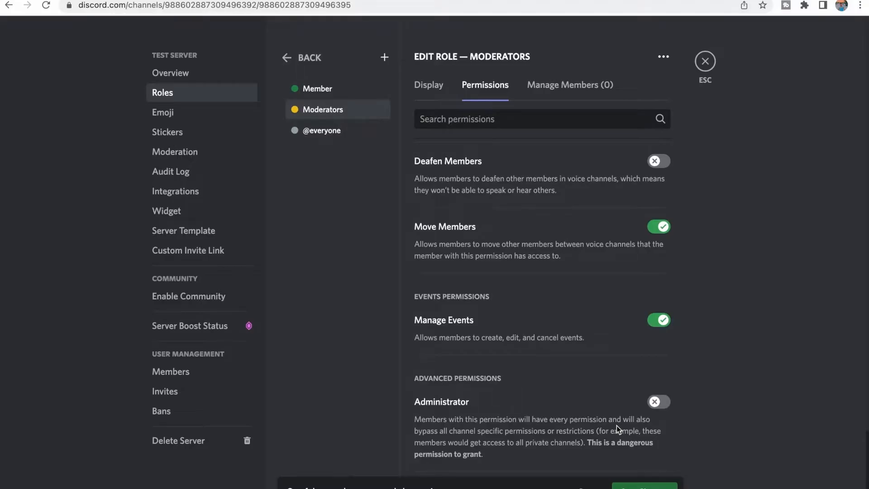
click(656, 403)
scroll(606, 419, up, 20)
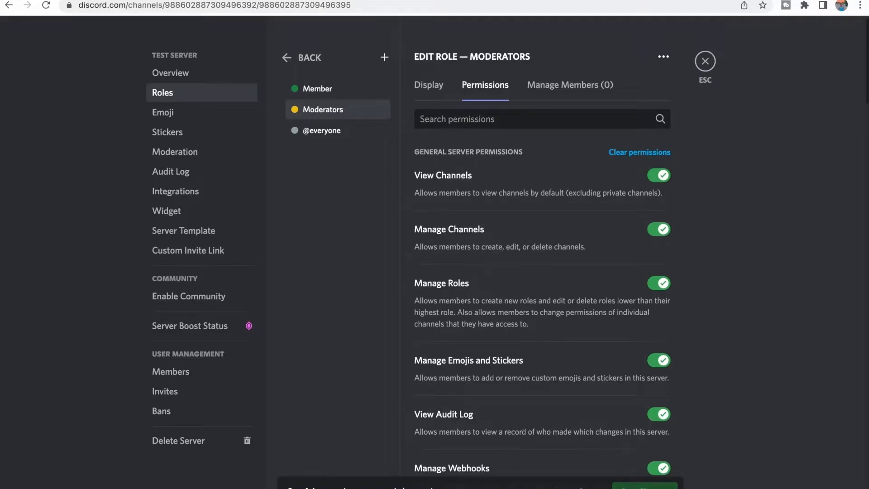
click(558, 89)
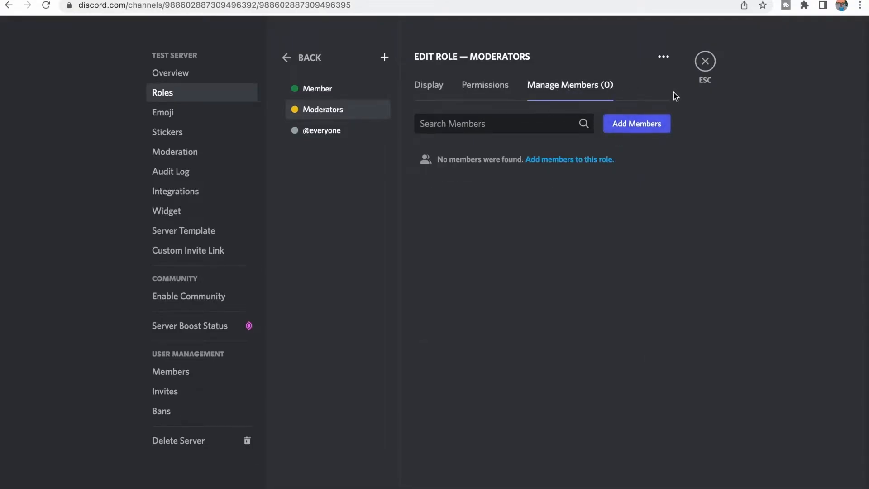
click(705, 62)
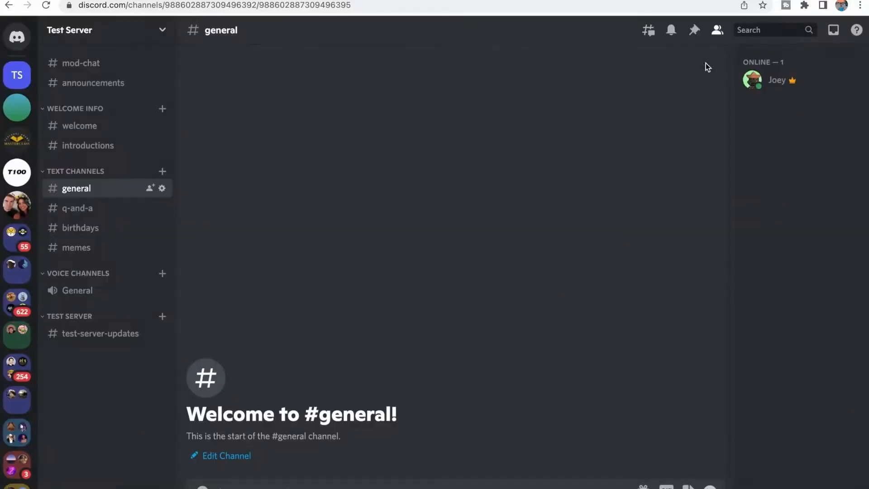
Assign the Member and Moderators roles to the server owner and check the roles on the owner's profile
right_click(796, 82)
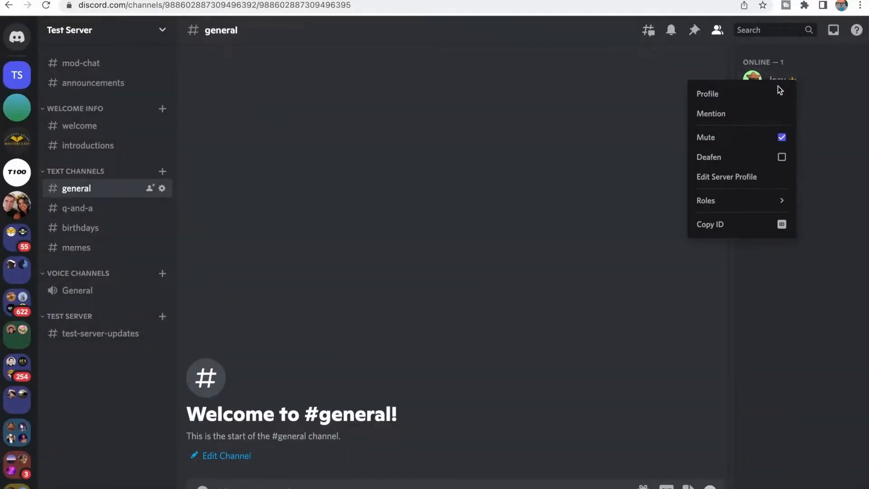
mouse_move(741, 202)
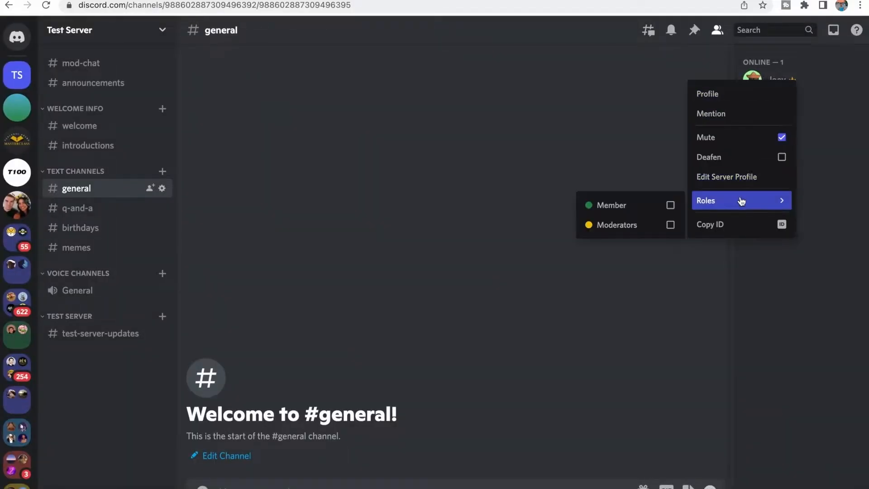
click(638, 214)
click(621, 232)
click(634, 164)
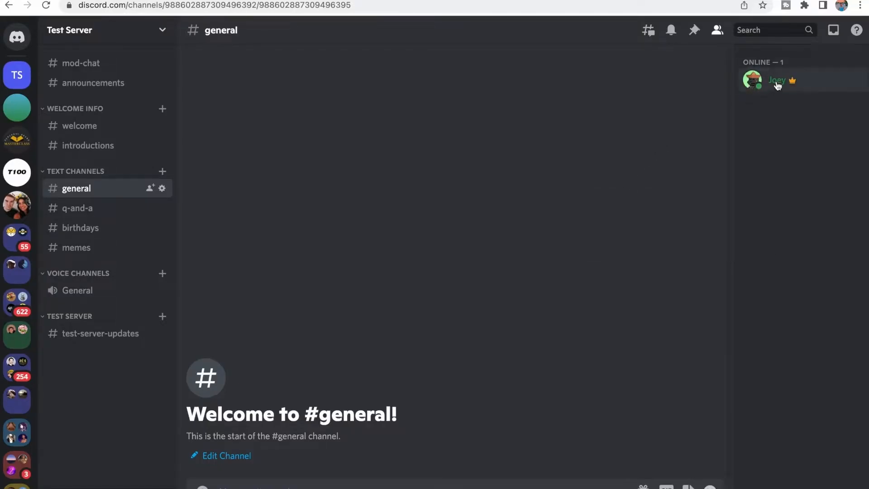
click(776, 82)
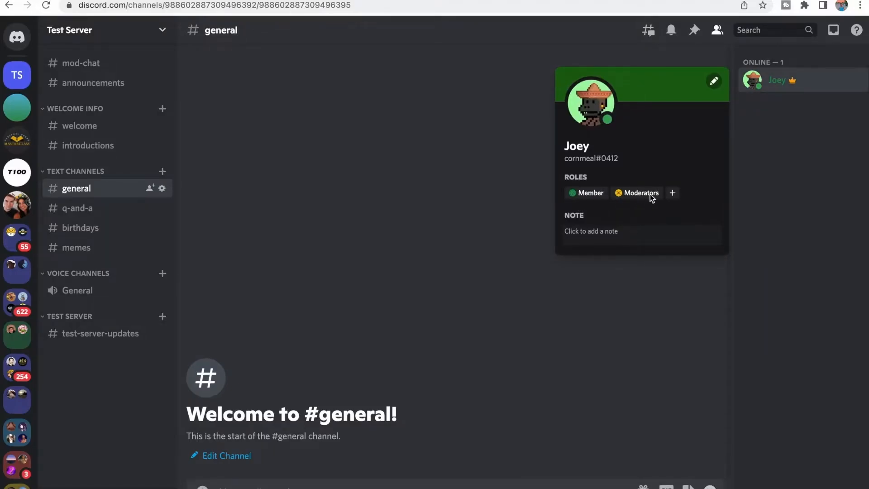
click(771, 82)
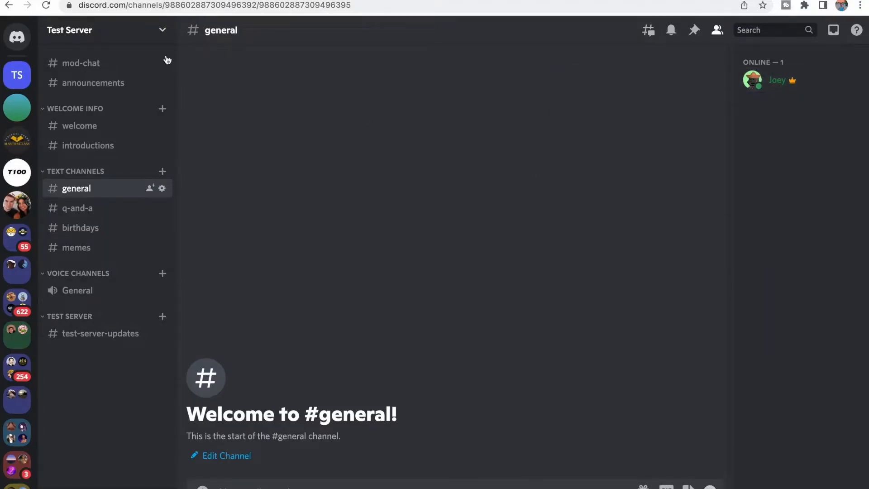
Set the Member and Moderators roles to display their members separately from online members, with the changes applied to Test Server
click(121, 35)
click(122, 105)
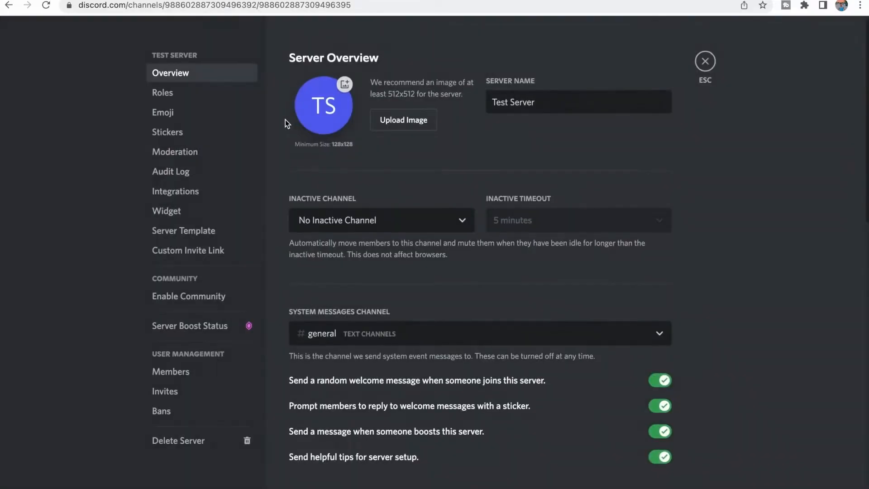
click(199, 97)
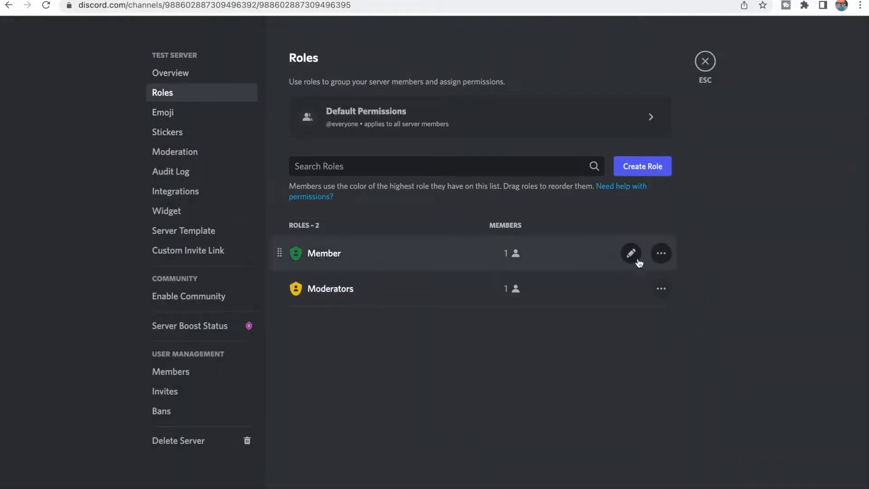
click(634, 254)
click(562, 90)
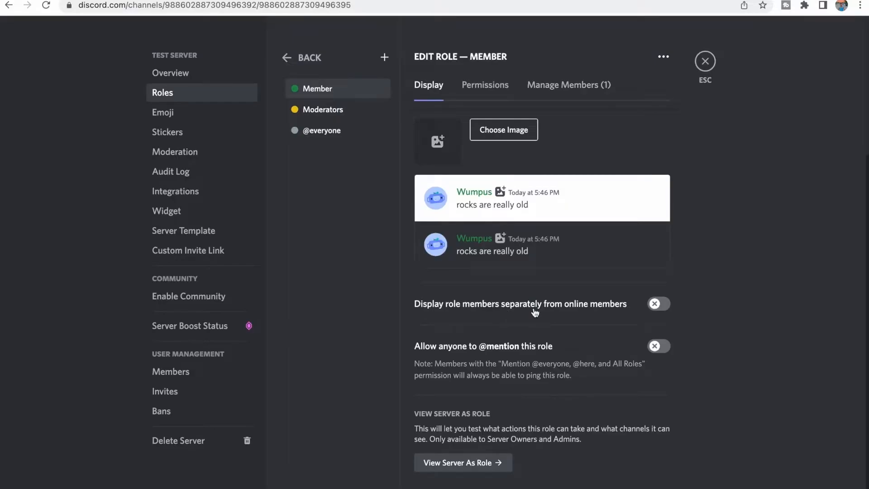
click(659, 303)
click(706, 61)
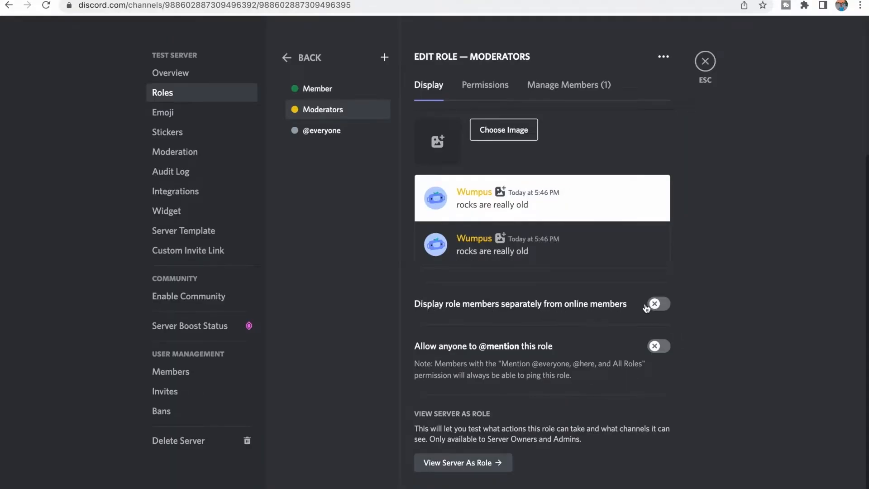
click(660, 305)
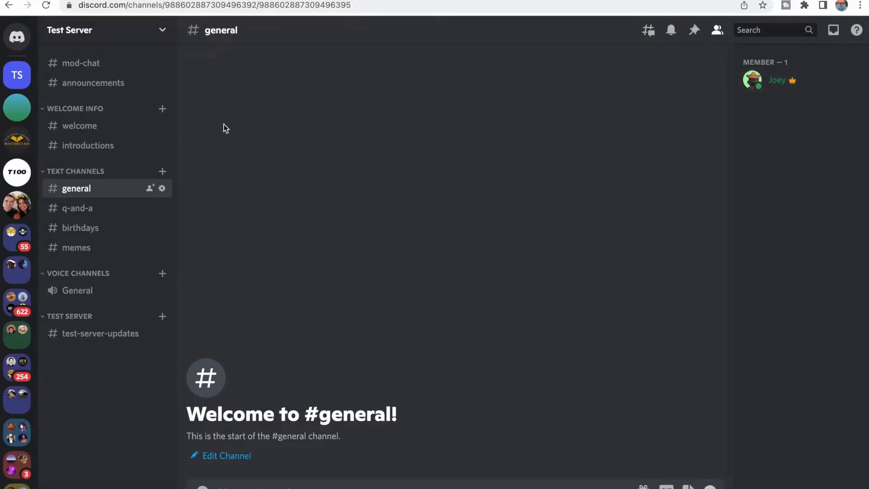
click(109, 68)
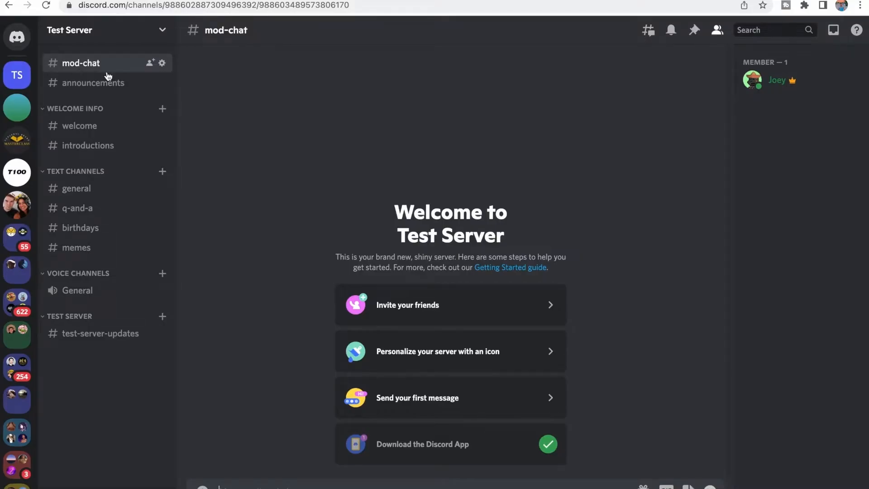
click(162, 64)
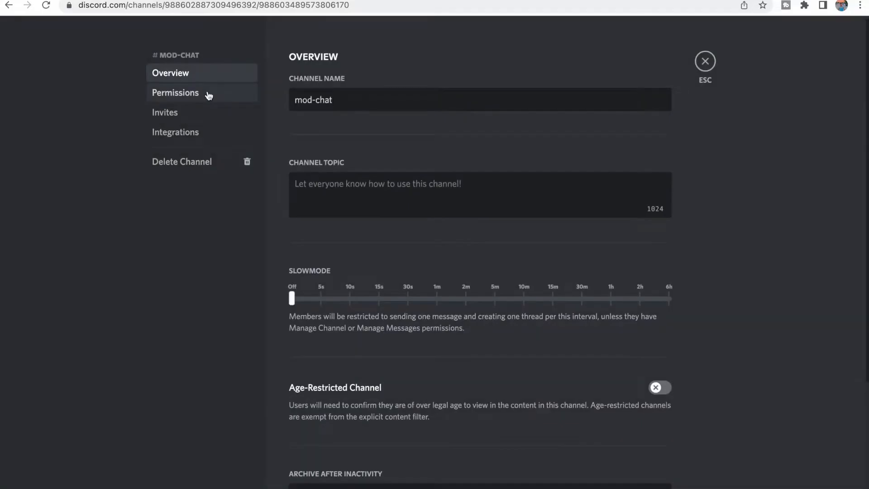
click(208, 94)
scroll(507, 218, down, 1)
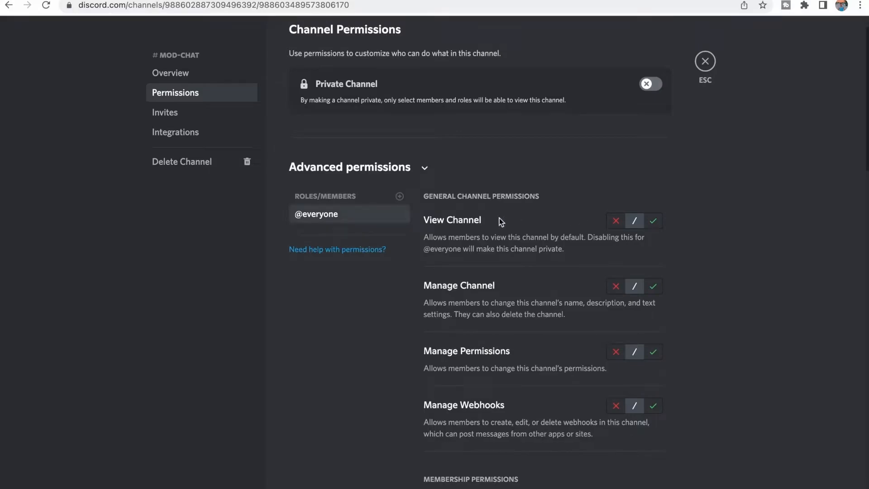
click(617, 221)
scroll(589, 317, down, 4)
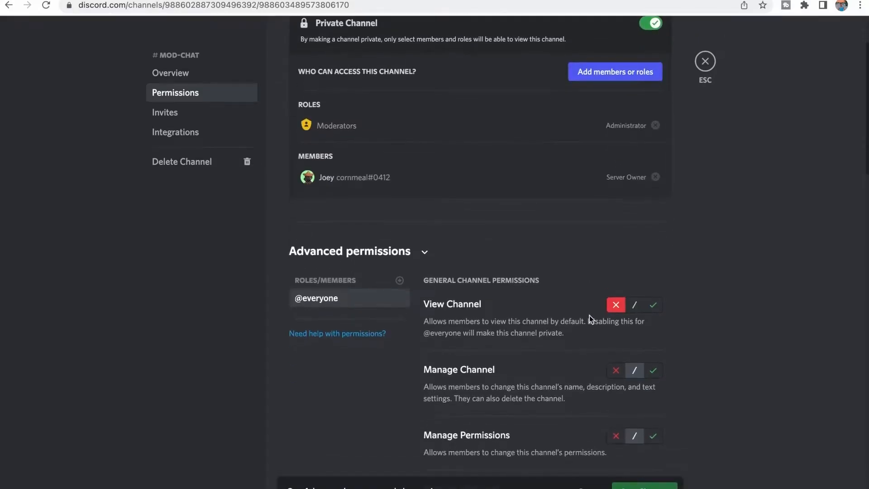
scroll(481, 290, down, 1)
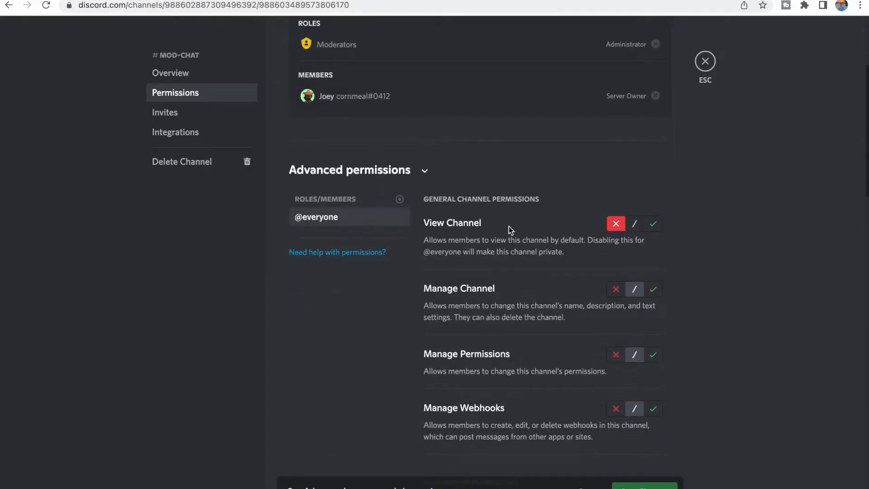
scroll(555, 242, down, 3)
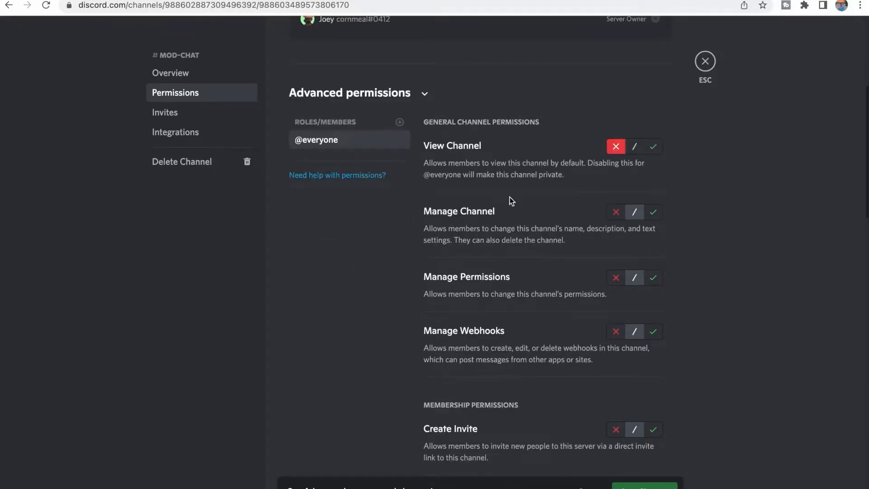
scroll(480, 177, down, 2)
scroll(479, 291, down, 10)
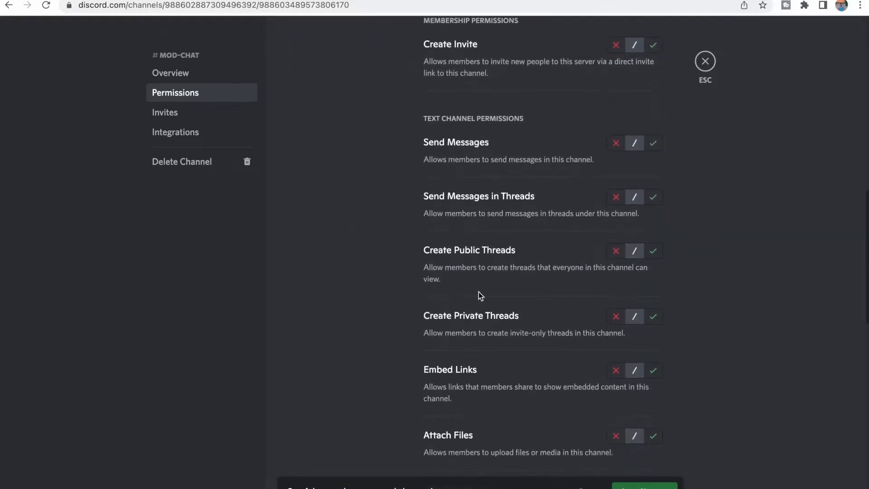
Add Moderators to mod-chat's permissions and allow View Channel, Manage Channel, Manage Webhooks, Send Messages, Send Messages in Threads, Create Public Threads, Create Private Threads and Embed Links
scroll(479, 292, up, 15)
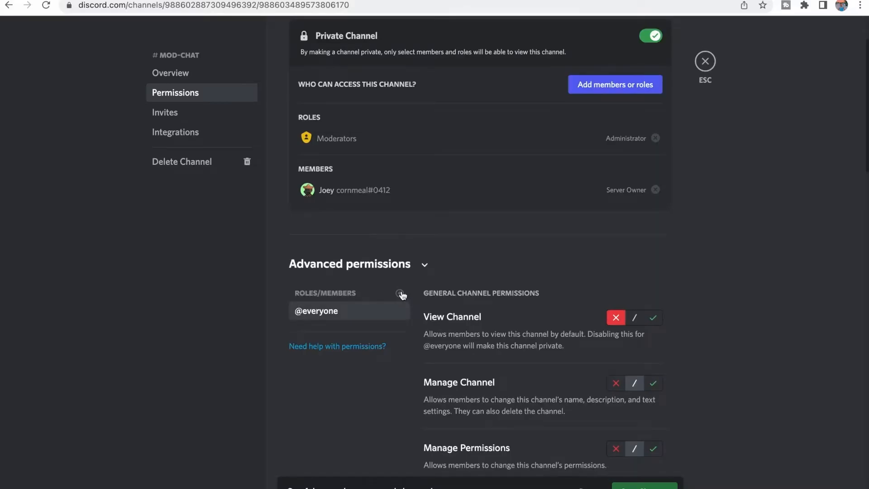
click(399, 293)
click(342, 408)
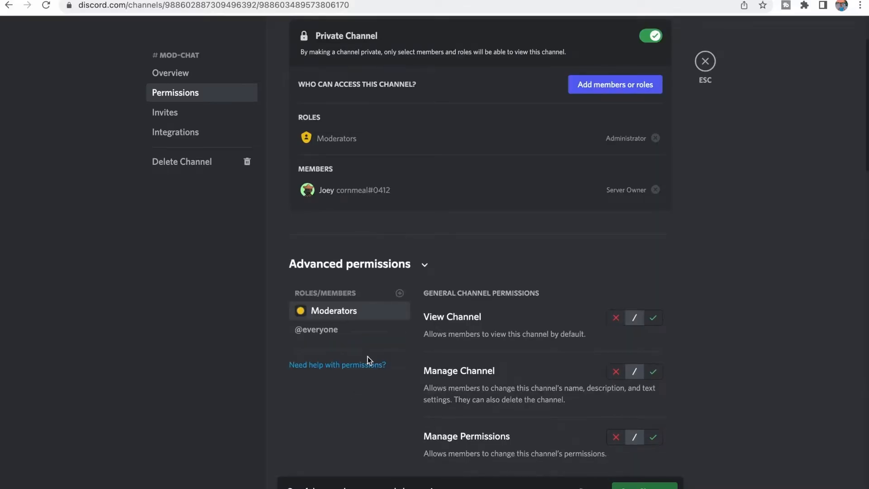
scroll(588, 290, down, 1)
click(655, 262)
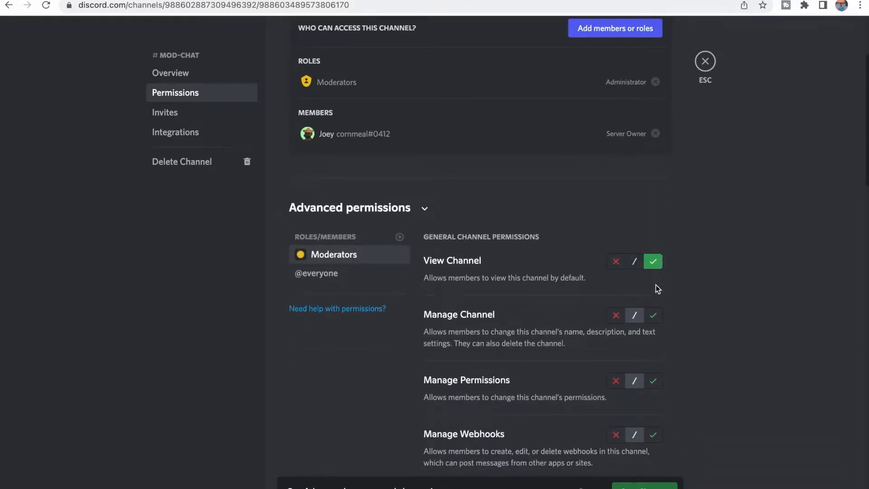
click(653, 315)
scroll(655, 325, down, 10)
click(654, 381)
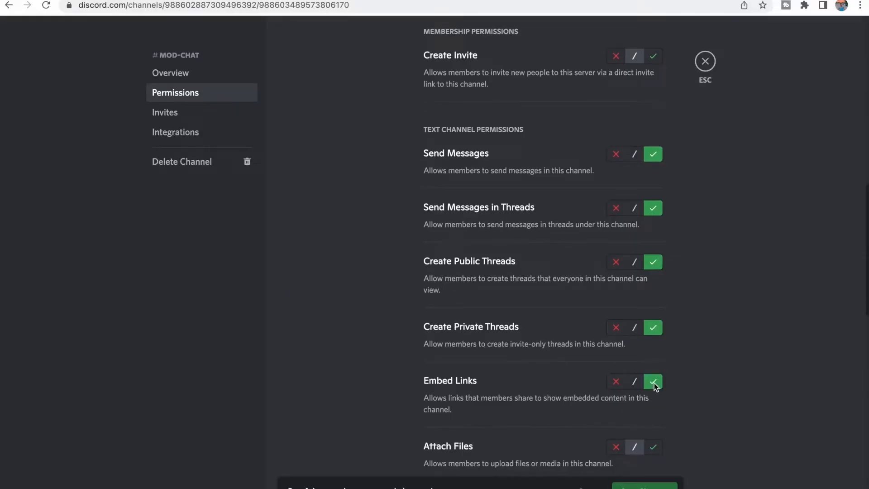
Allow Attach Files and Add Reactions for the Moderators role in mod-chat and save the permission changes
scroll(602, 224, up, 4)
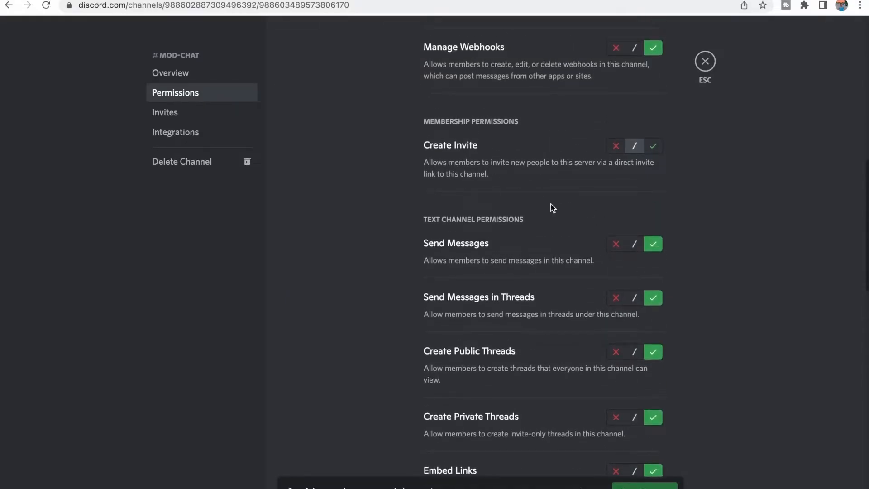
scroll(550, 207, down, 12)
click(654, 232)
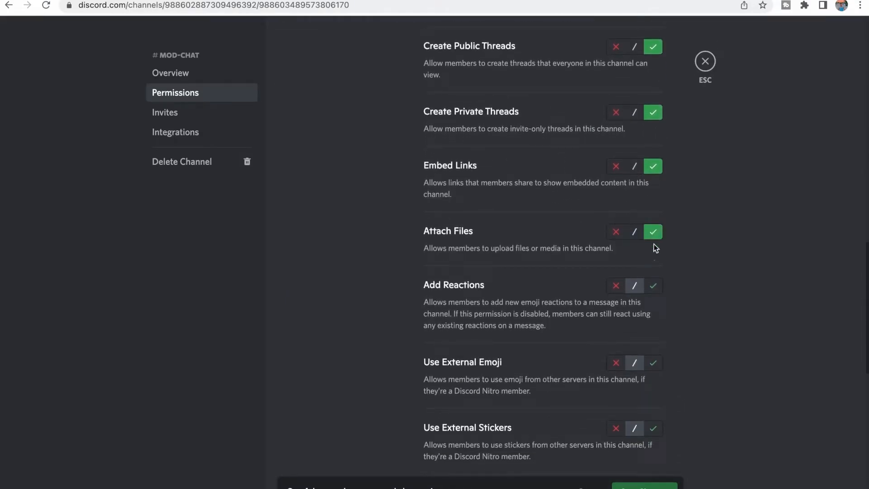
click(653, 285)
scroll(575, 380, up, 20)
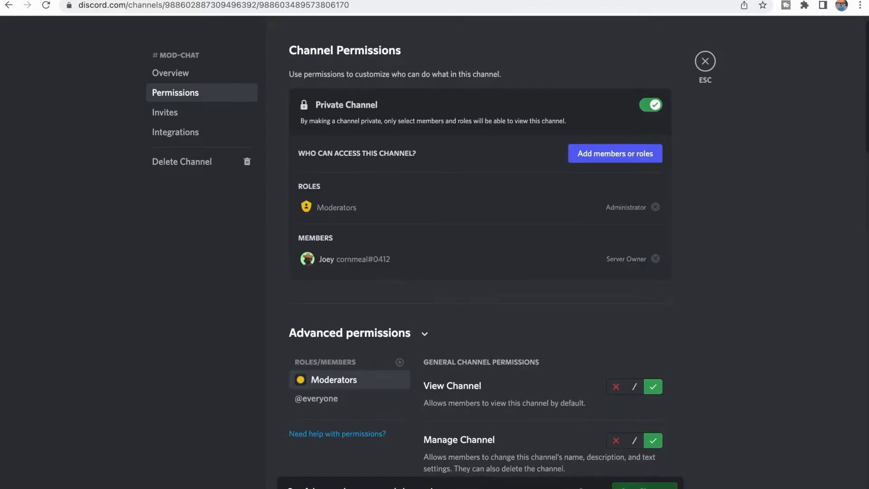
click(644, 488)
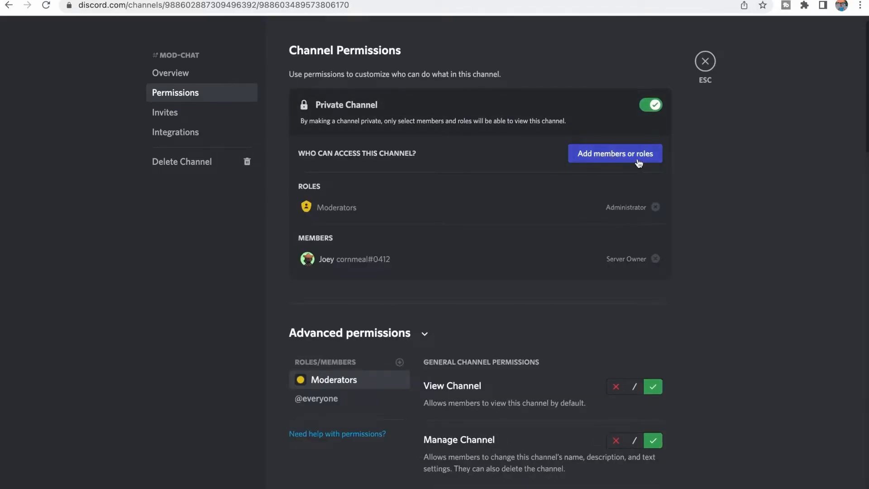
Check which other roles could be given access to mod-chat, add none, and leave the channel settings
click(603, 154)
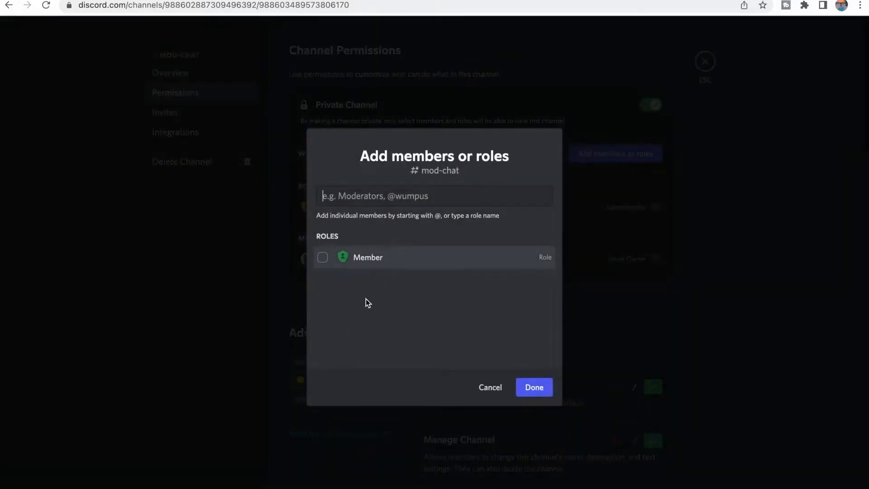
key(Escape)
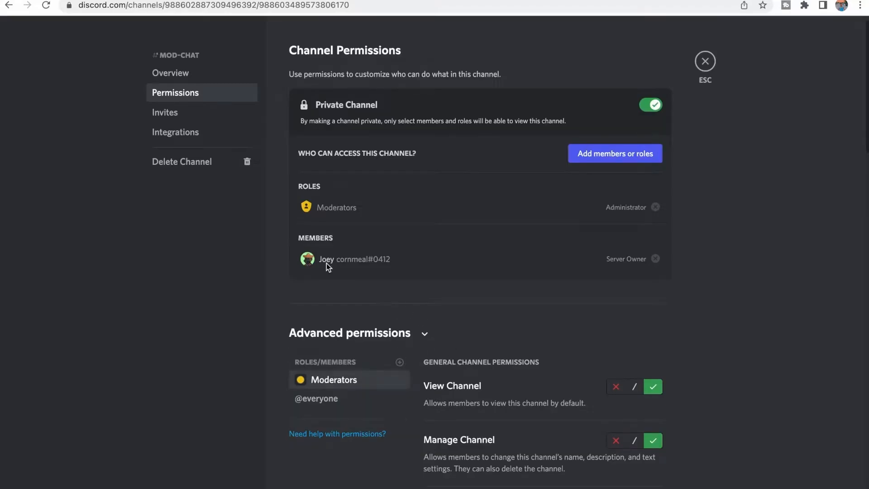
click(706, 67)
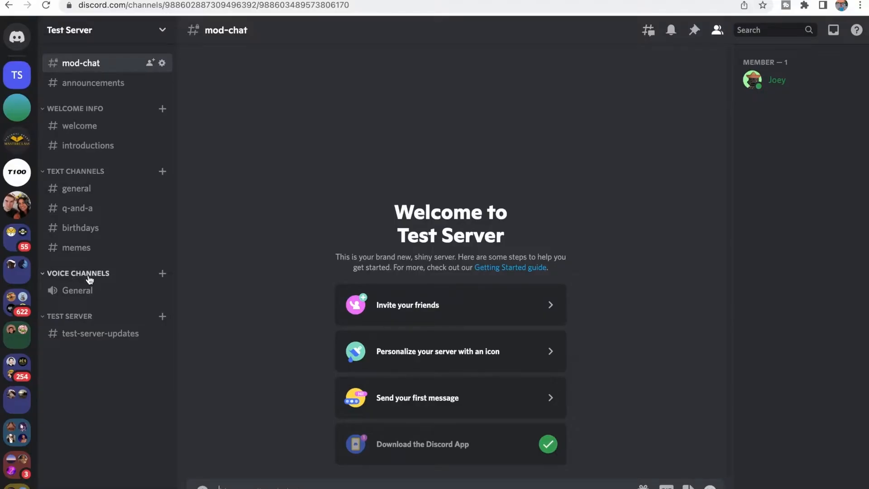
Create a voice channel named moderators only in the Voice Channels category
click(162, 274)
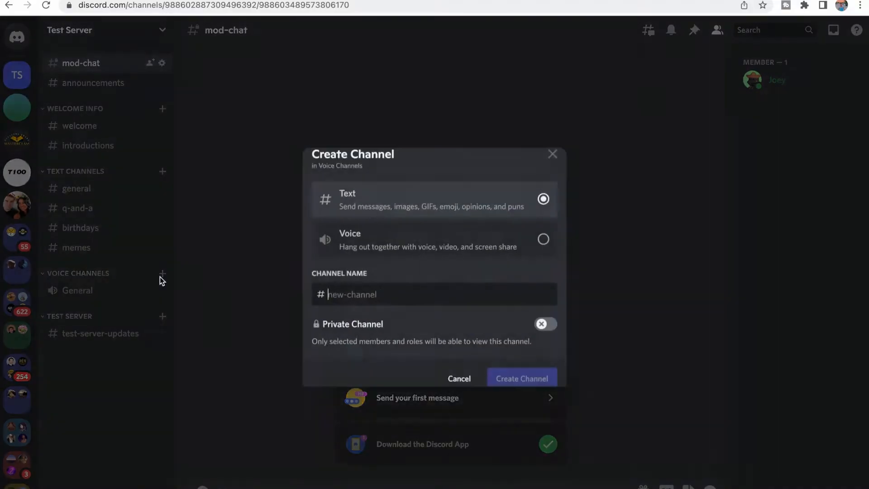
click(386, 237)
click(387, 295)
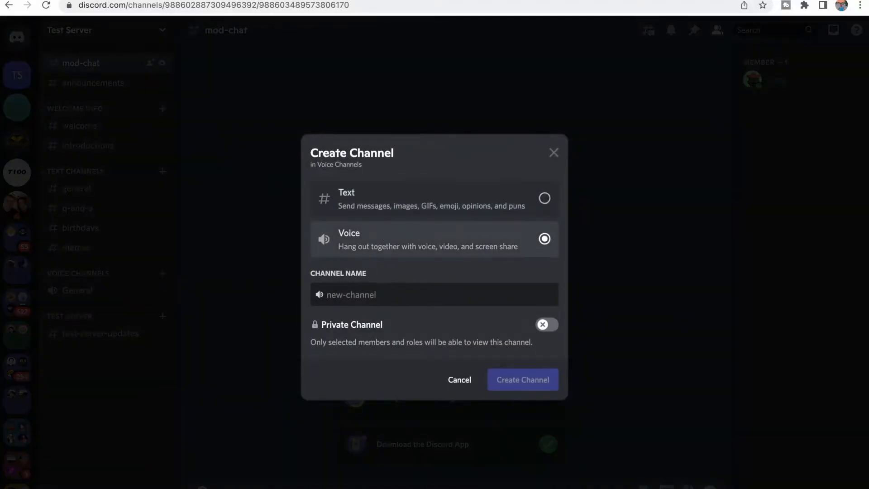
text(moderators only)
key(Return)
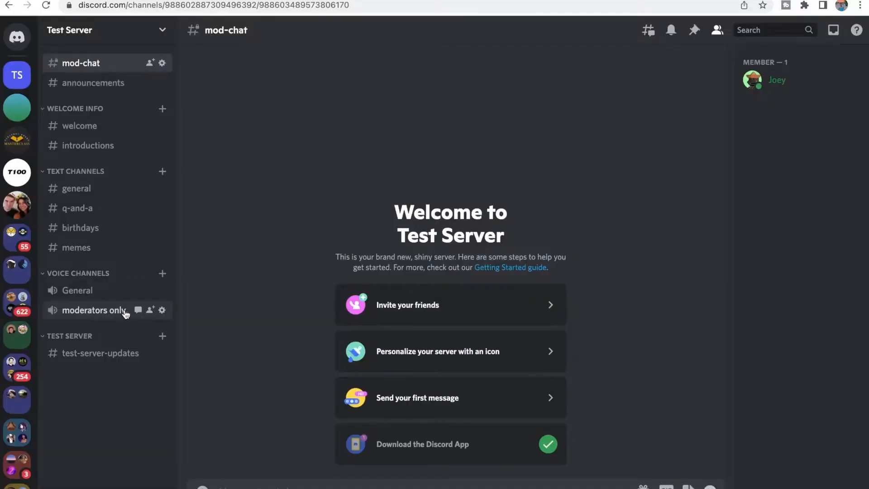
click(163, 309)
click(215, 91)
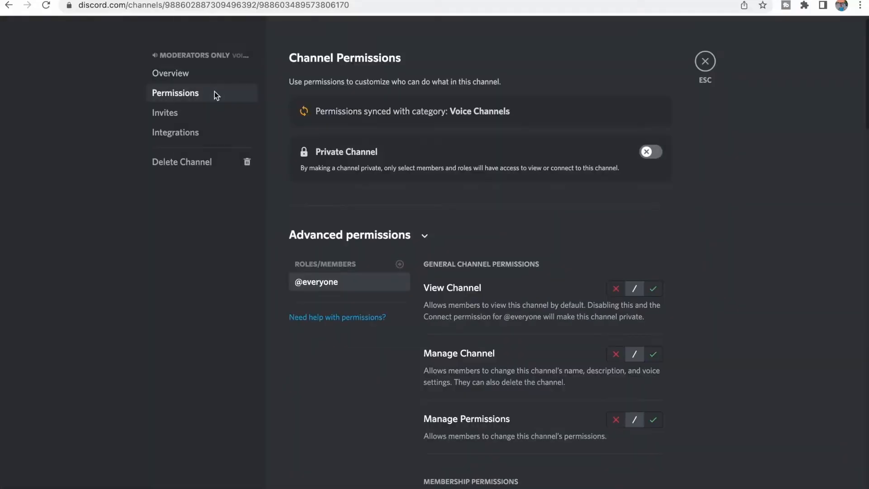
scroll(575, 289, down, 1)
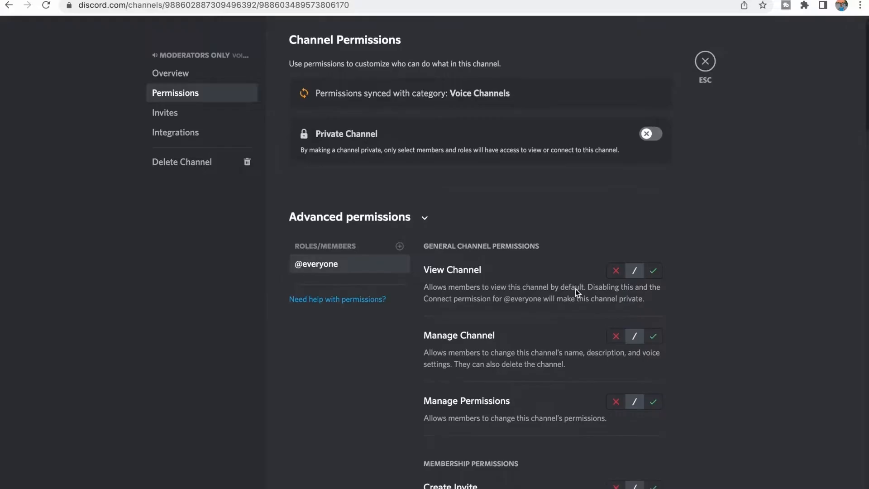
click(616, 257)
click(399, 233)
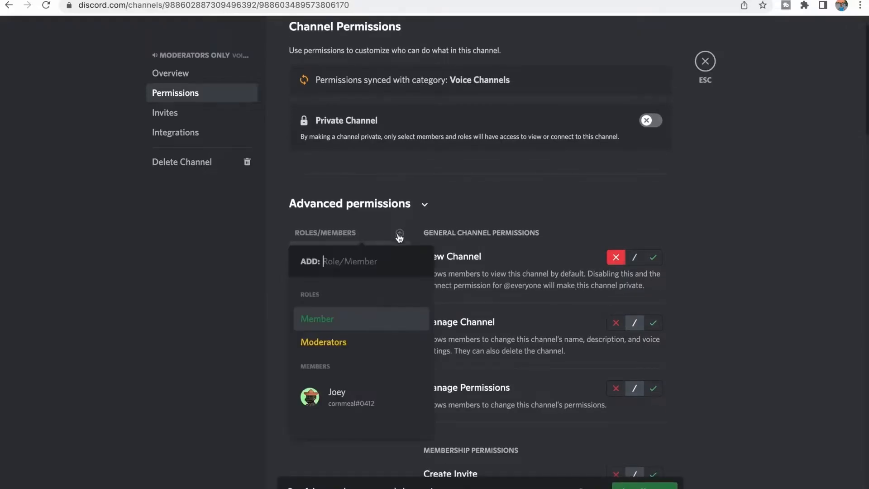
click(339, 323)
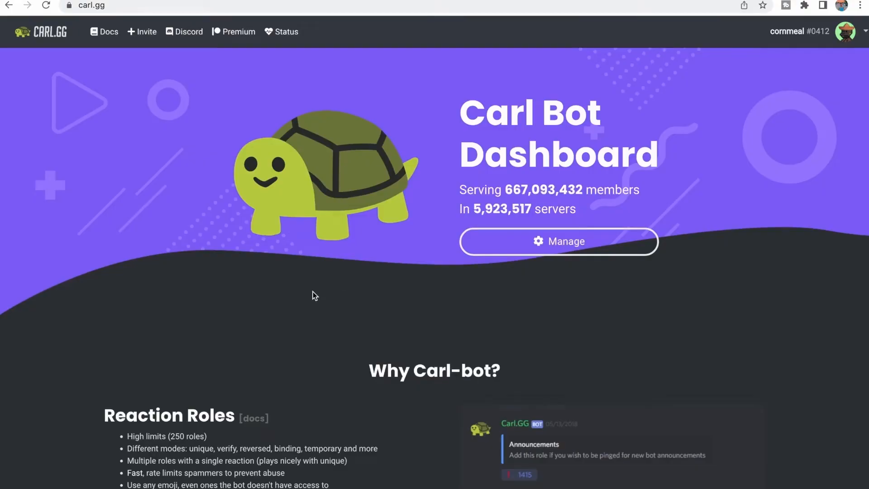
Switch from the Carl Bot site to the MEE6 site, log in and authorize MEE6 to access the Discord account
scroll(313, 291, up, 2)
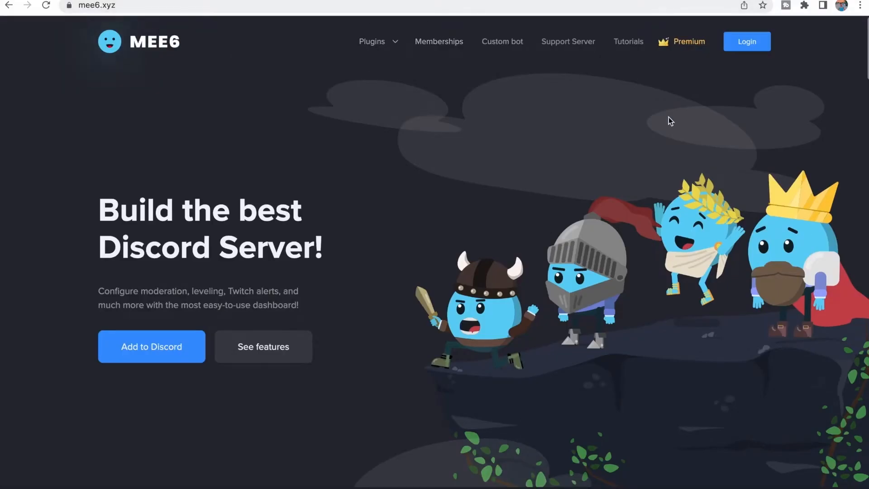
click(746, 53)
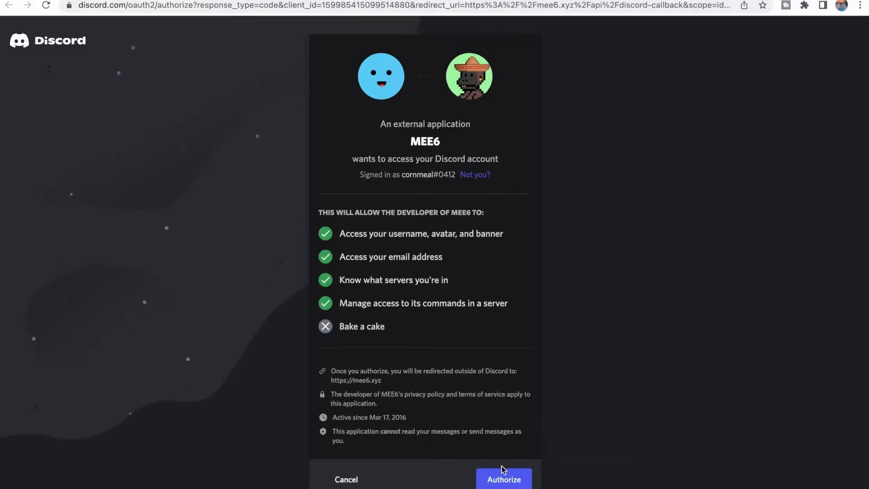
click(504, 479)
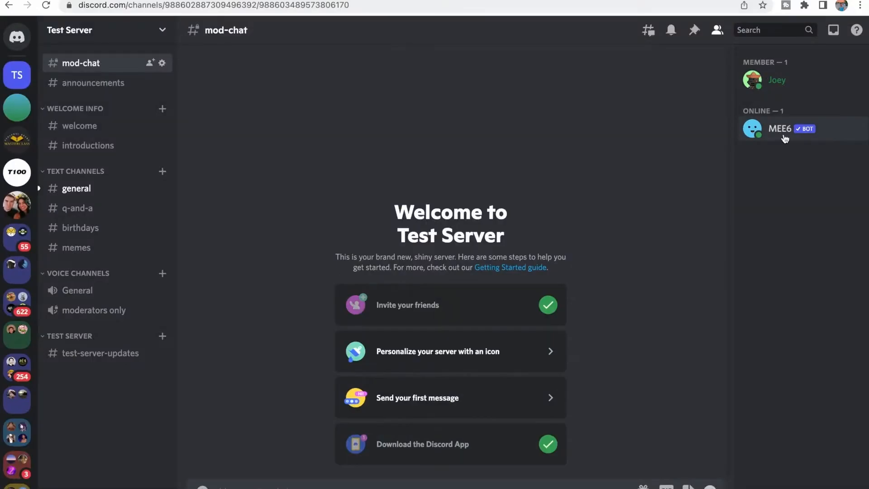
Create a new server role named Bots with a purple role color
click(151, 40)
click(118, 101)
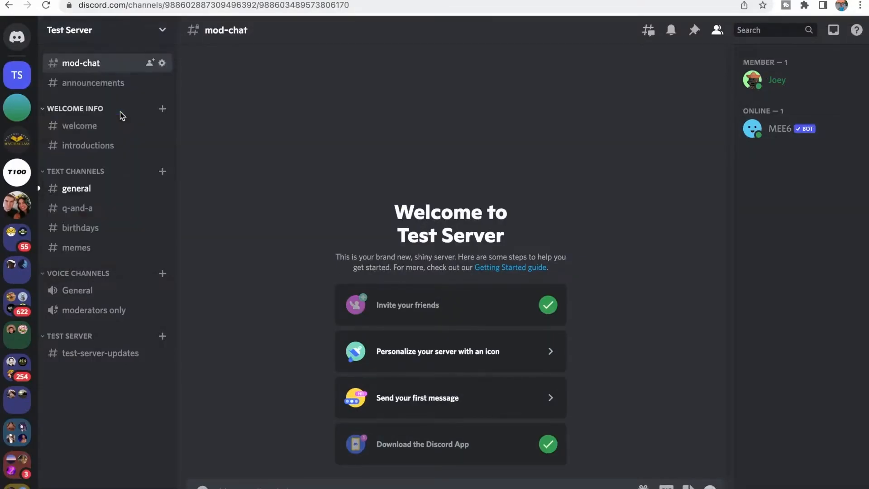
click(209, 94)
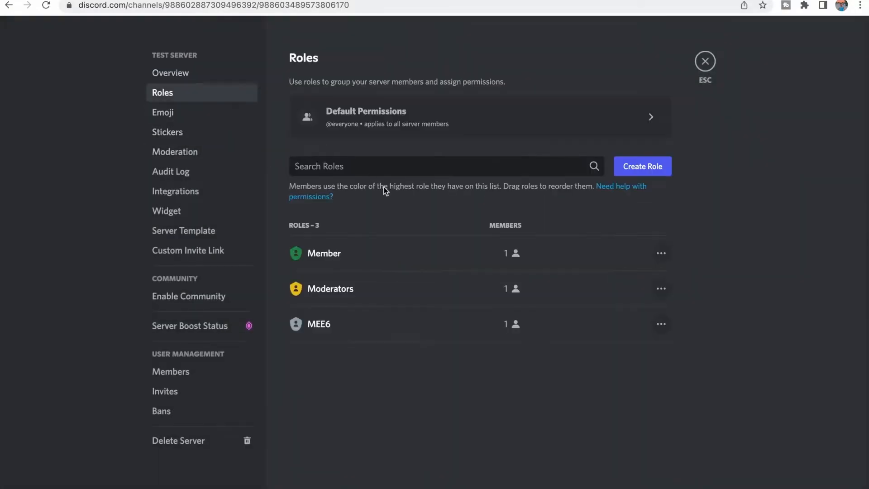
click(631, 167)
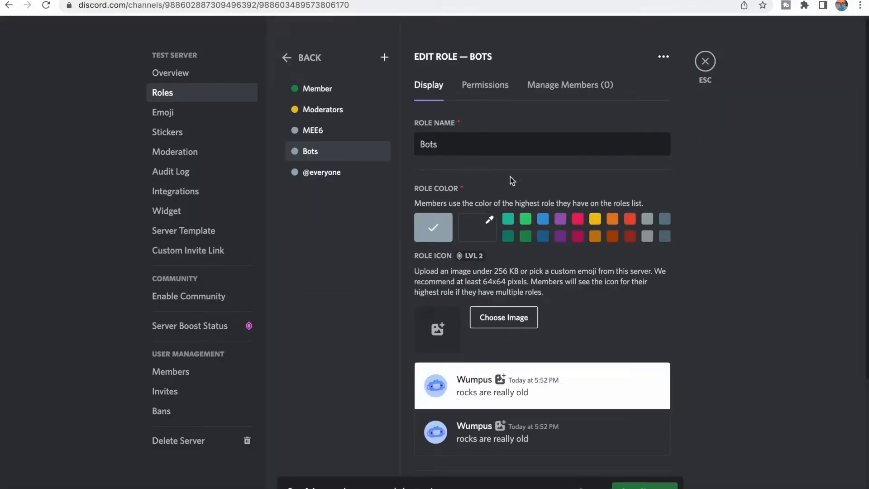
click(560, 220)
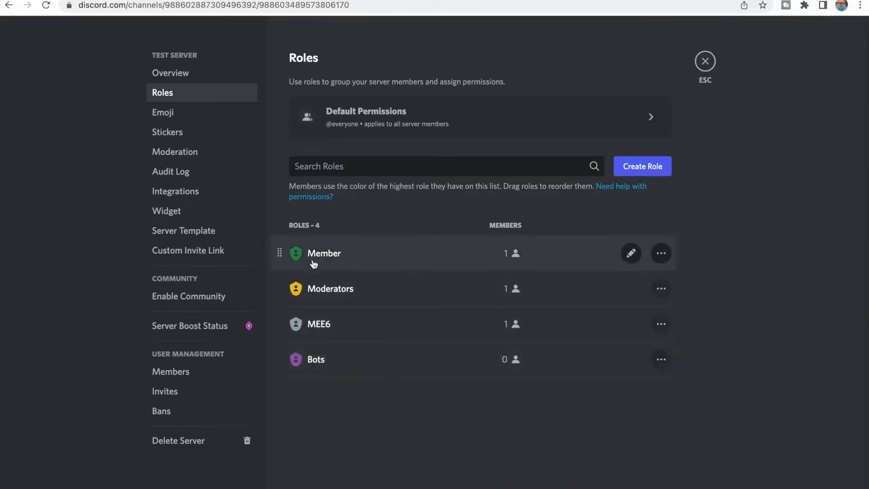
Reorder the server roles as Moderators, MEE6, Bots, Member and leave the server settings
drag(281, 288, 281, 262)
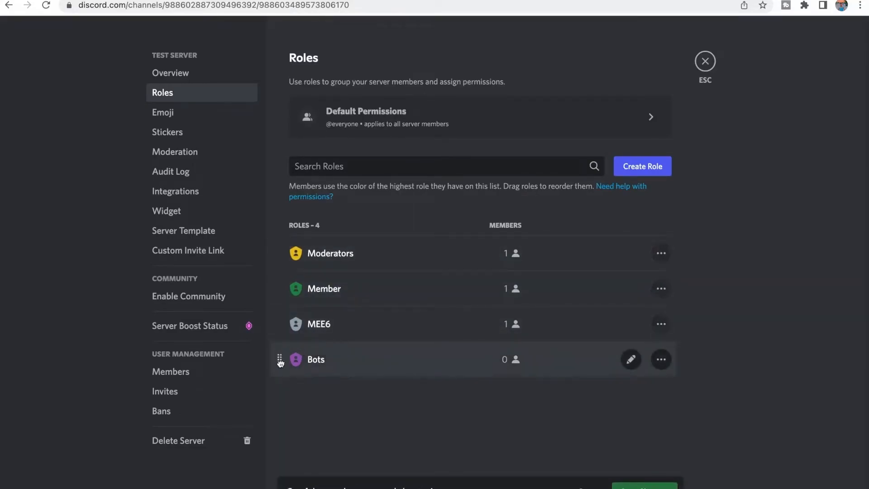
drag(281, 362, 277, 294)
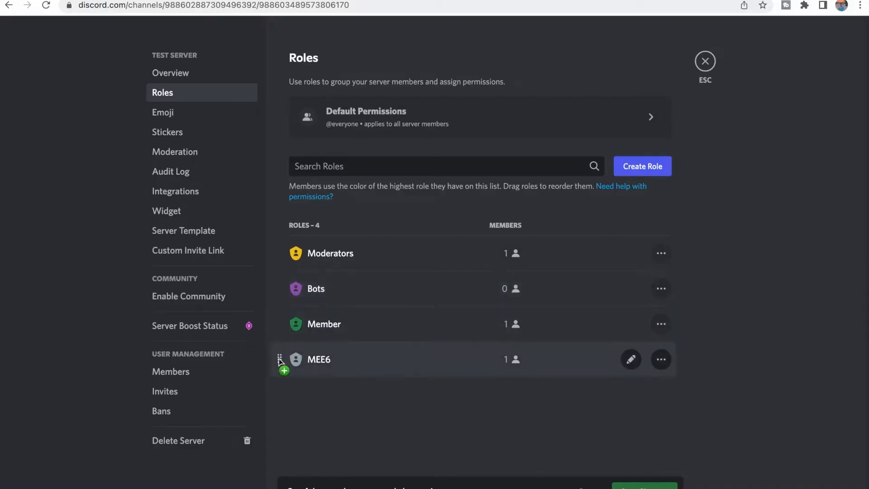
drag(280, 360, 279, 290)
click(325, 317)
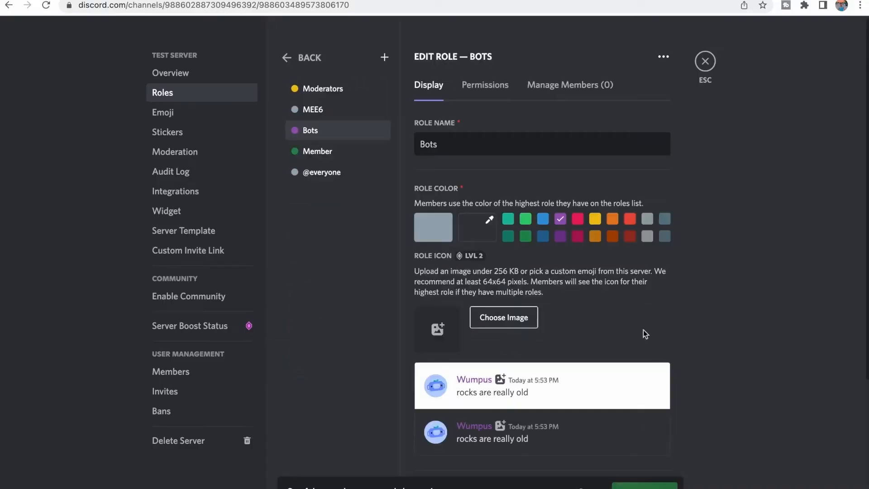
key(Escape)
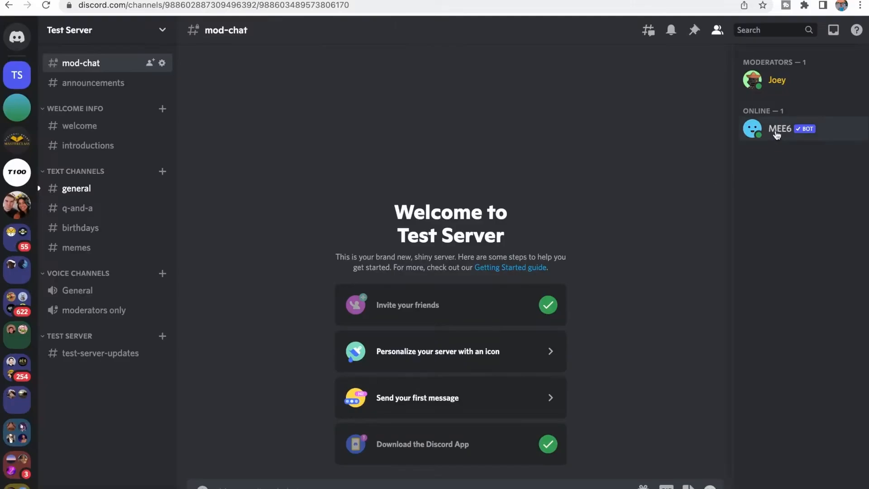
Assign the Bots role to the MEE6 bot from its member profile
click(777, 132)
click(609, 321)
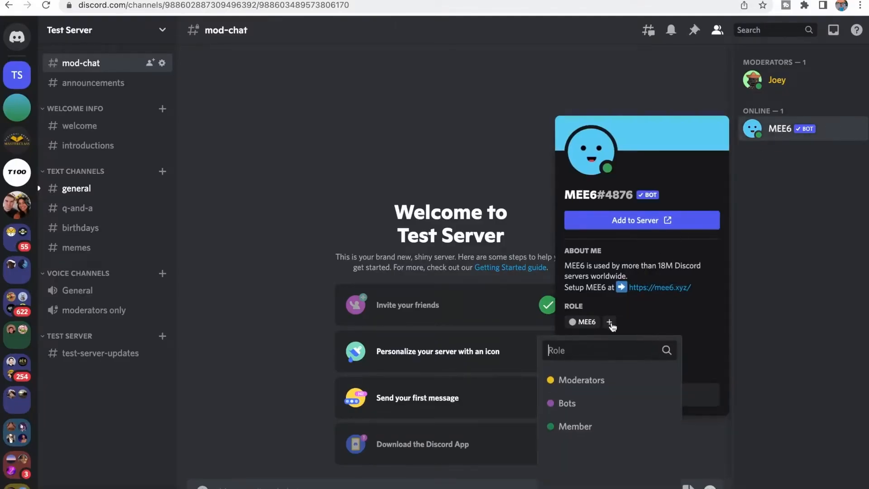
click(585, 401)
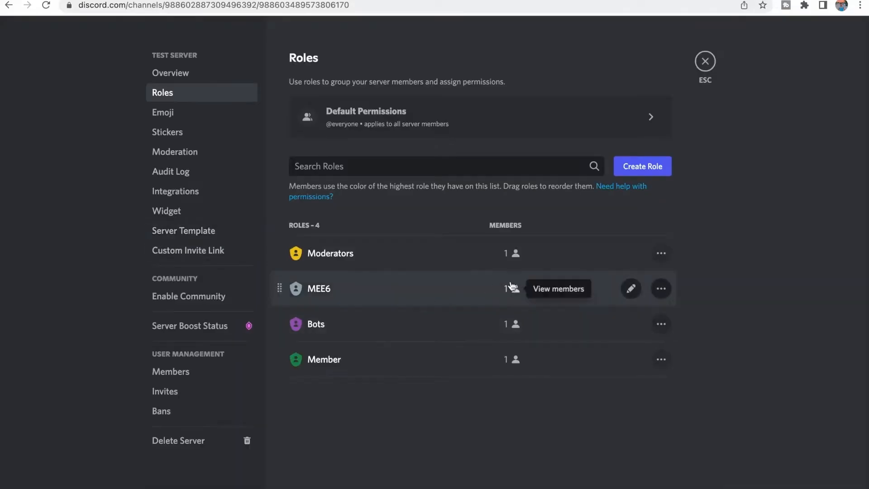
Set the Bots role to display its members separately from online members, save, and leave the server settings
click(628, 287)
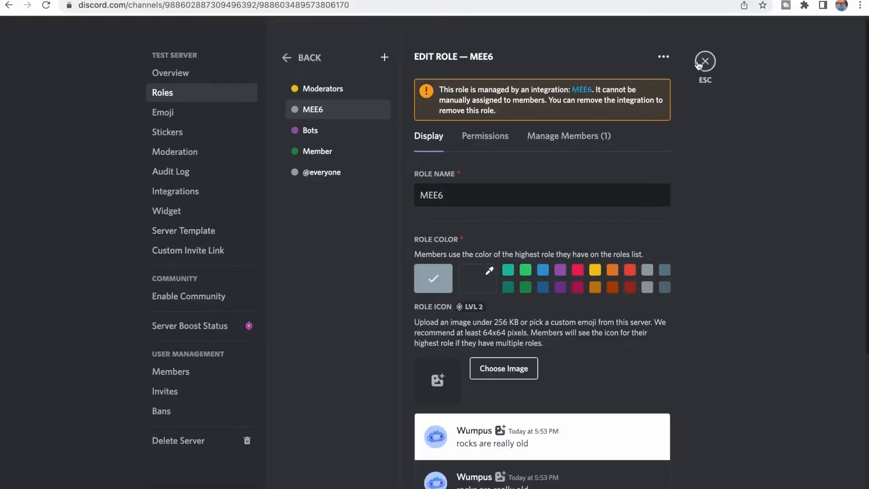
click(295, 57)
click(601, 317)
scroll(601, 311, down, 4)
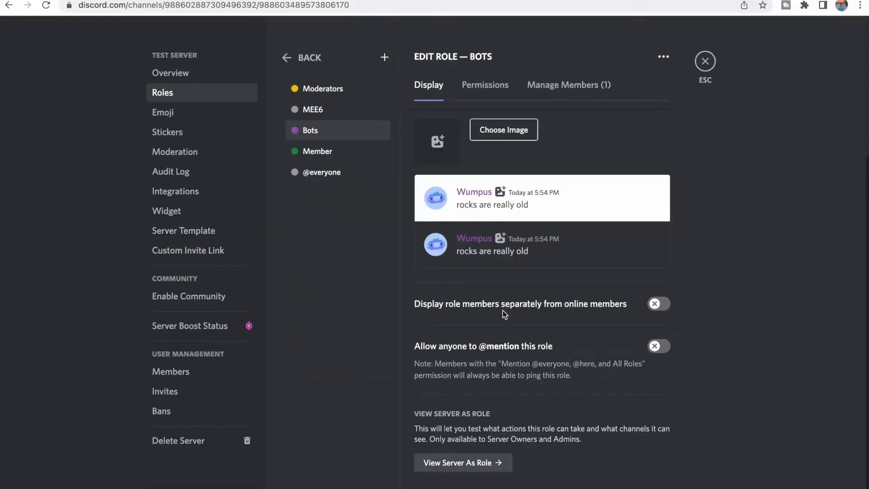
click(660, 306)
click(644, 479)
click(705, 62)
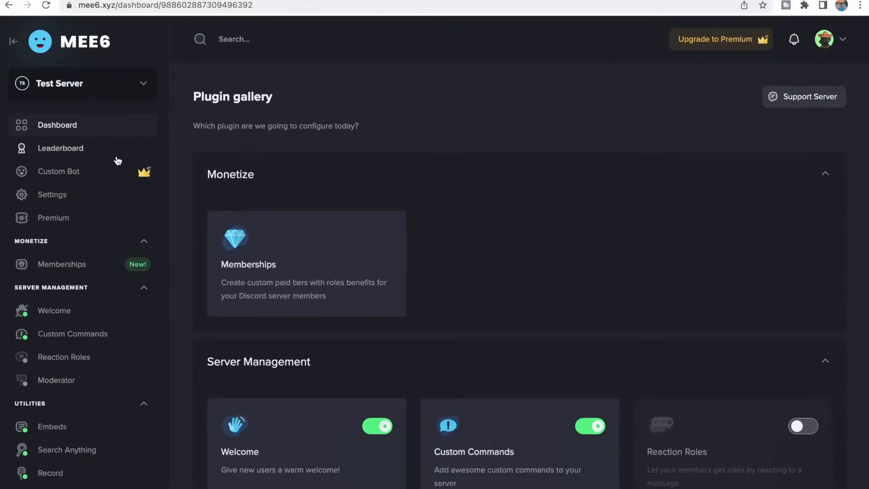
Switch to the MEE6 dashboard for Test Server and enable sending a message when a user joins in the Welcome plugin
scroll(116, 214, down, 2)
scroll(116, 214, down, 5)
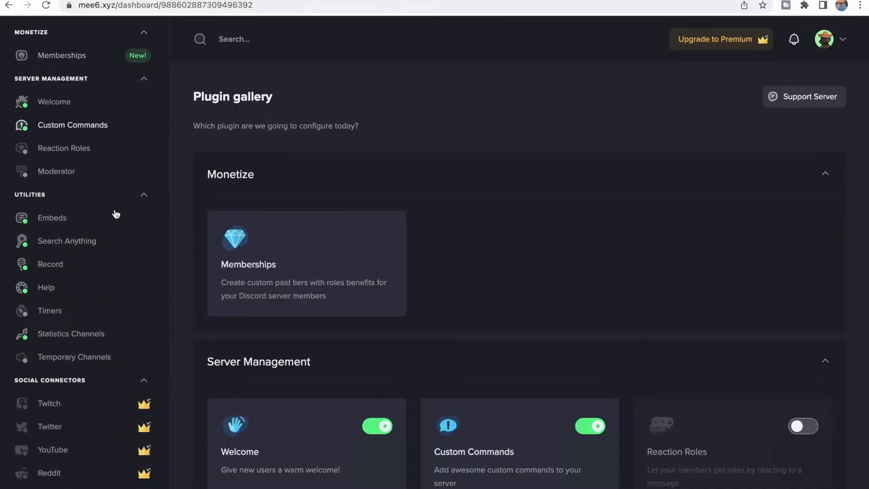
scroll(113, 213, up, 7)
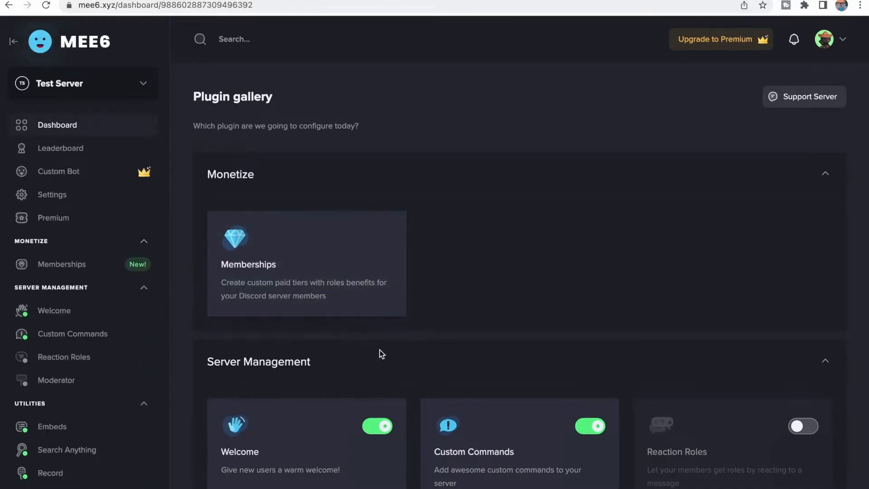
scroll(416, 369, down, 2)
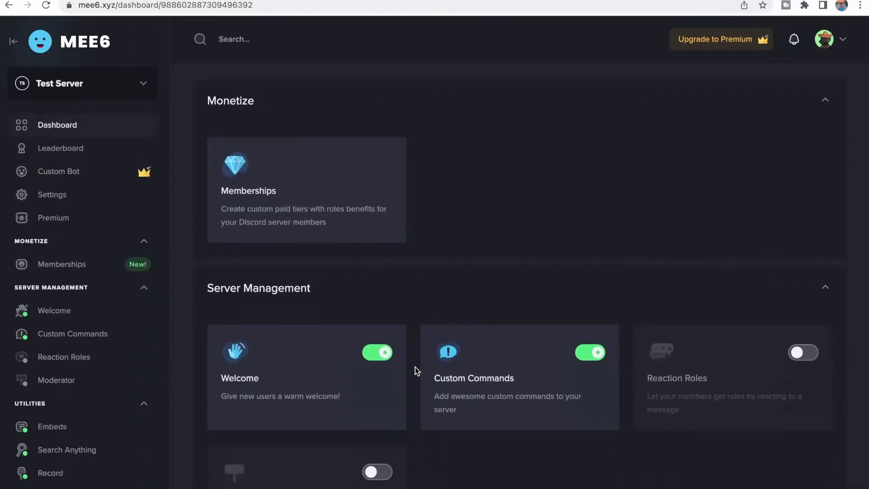
scroll(417, 370, down, 1)
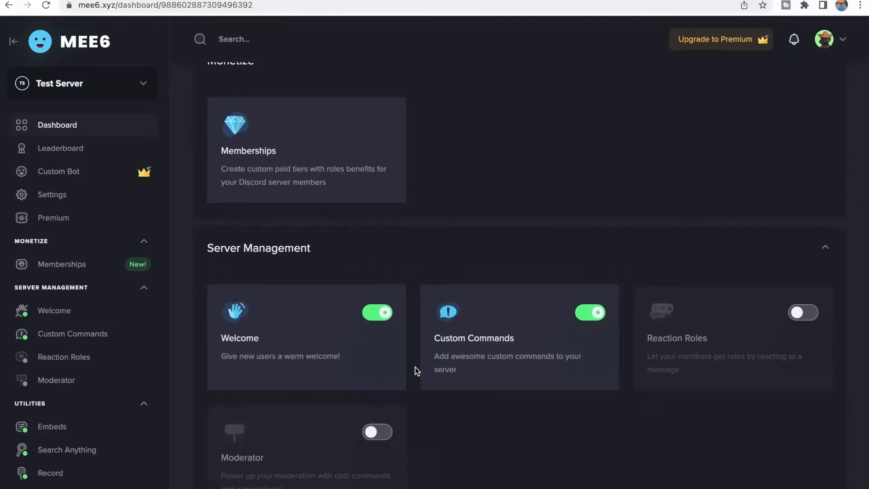
scroll(417, 371, down, 1)
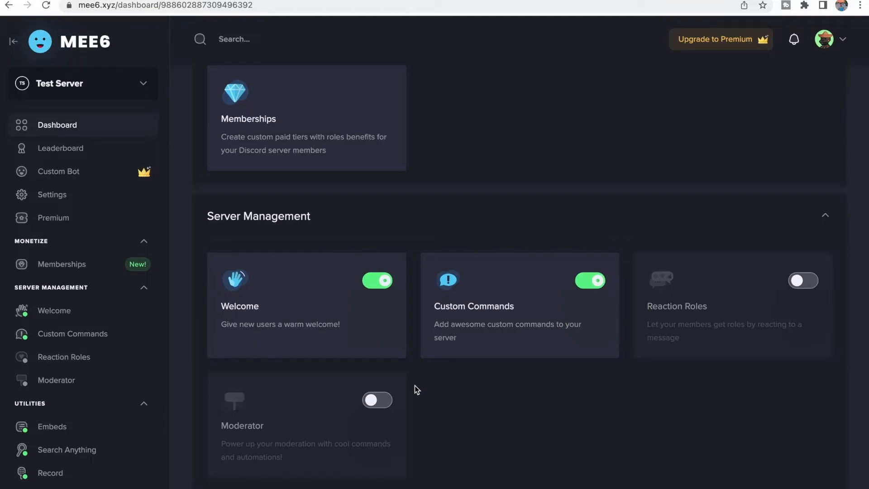
click(73, 312)
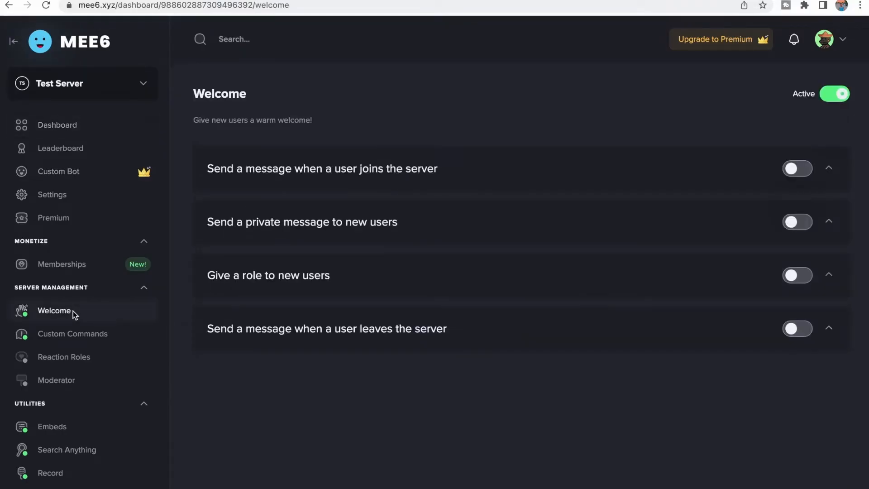
click(793, 169)
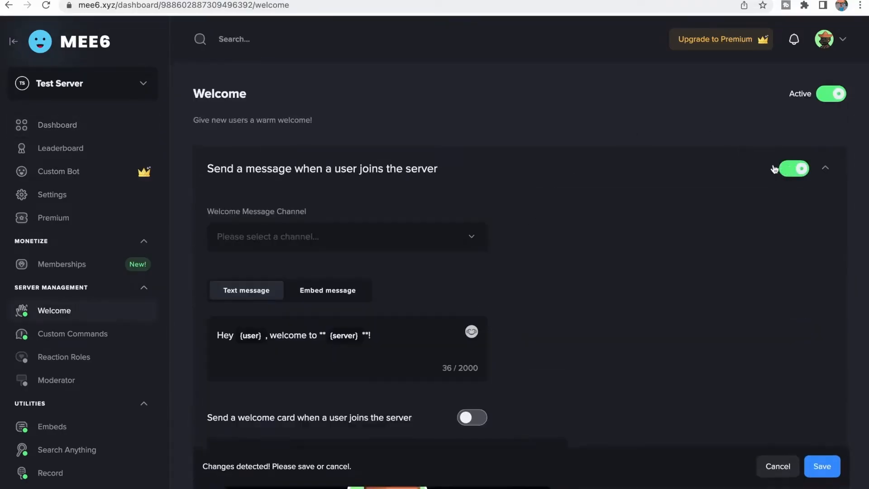
Enable giving a role to new users in the Welcome plugin and choose Member as the role to give
scroll(532, 333, down, 10)
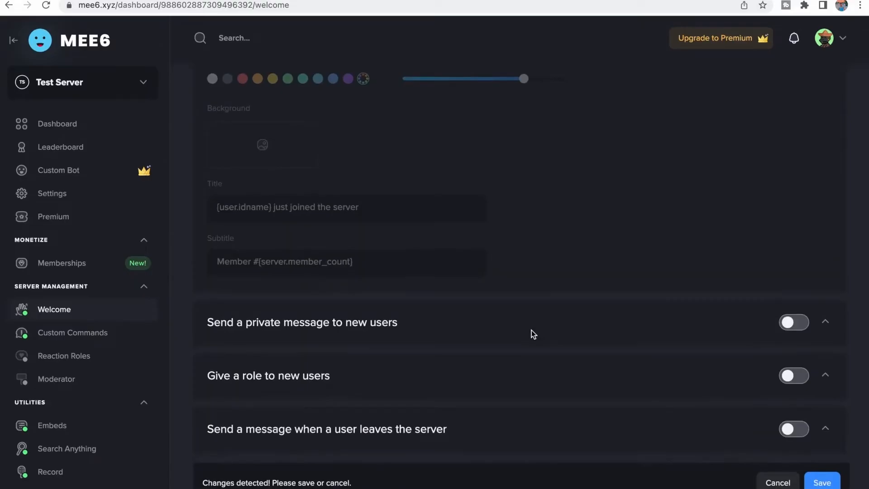
click(791, 379)
scroll(602, 368, down, 3)
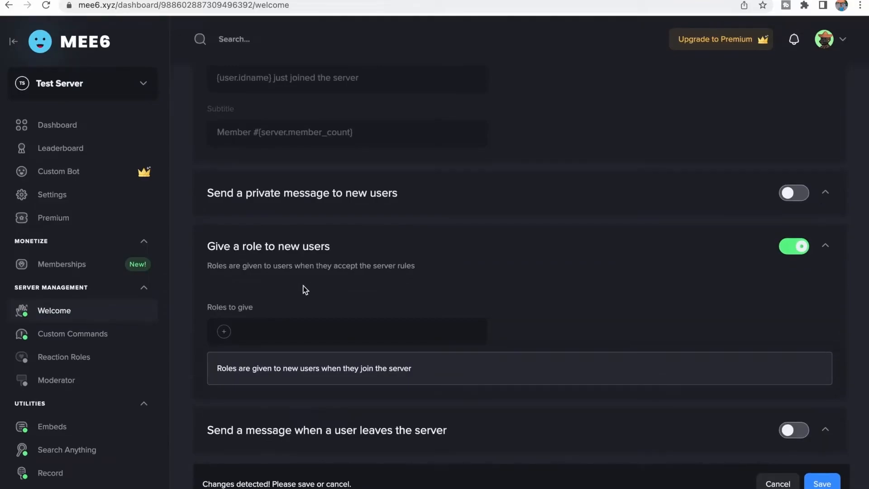
click(229, 332)
click(264, 423)
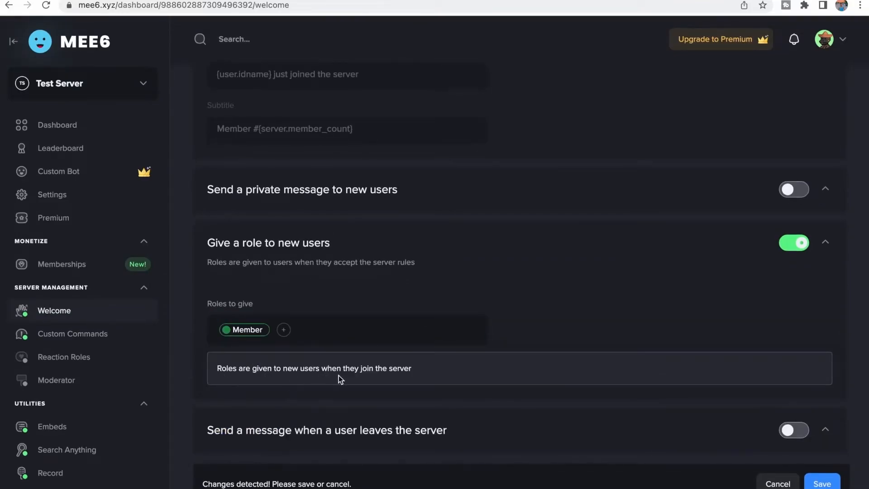
Set the Welcome Message Channel to welcome, keep the default message text, and save the Welcome plugin changes
scroll(406, 378, up, 6)
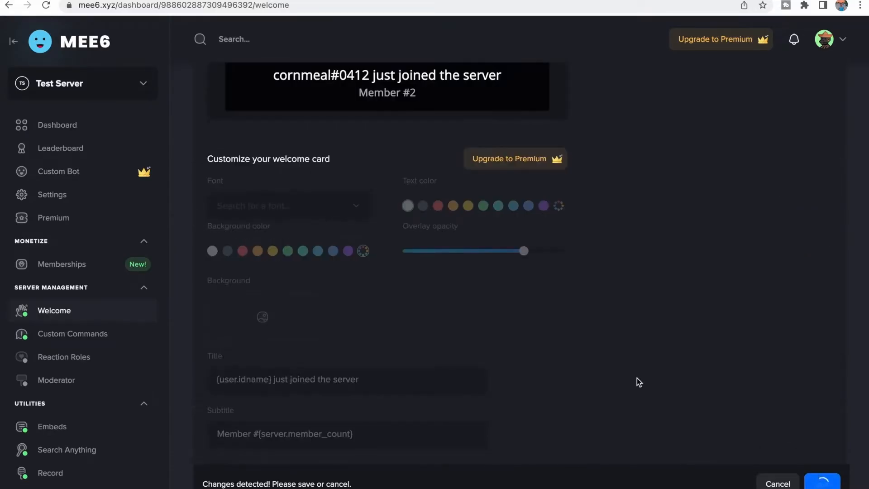
scroll(574, 338, up, 7)
scroll(574, 338, up, 3)
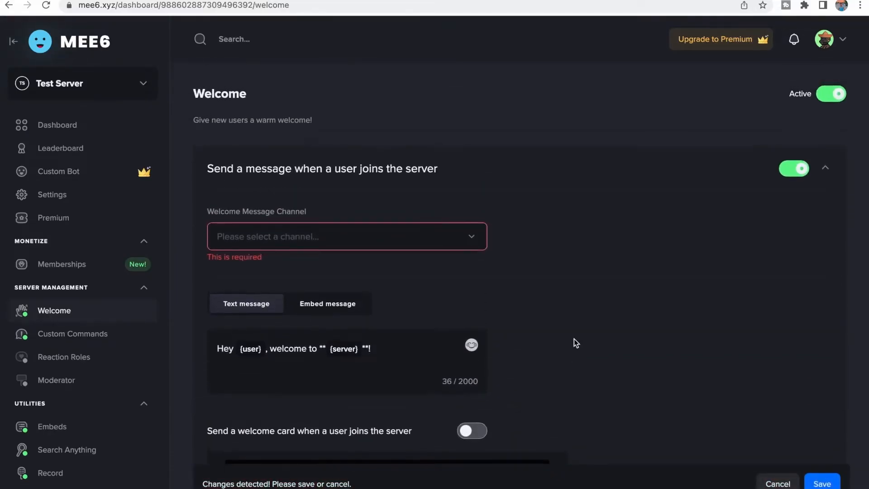
click(326, 233)
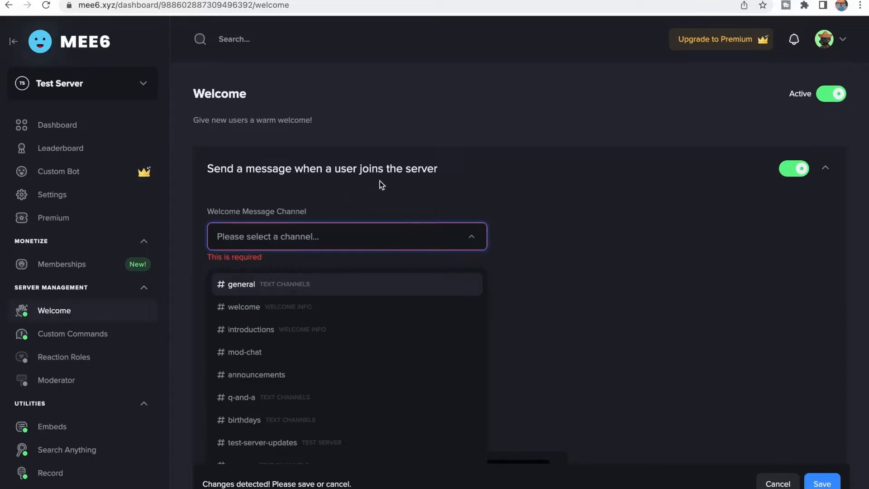
click(252, 307)
scroll(284, 299, down, 2)
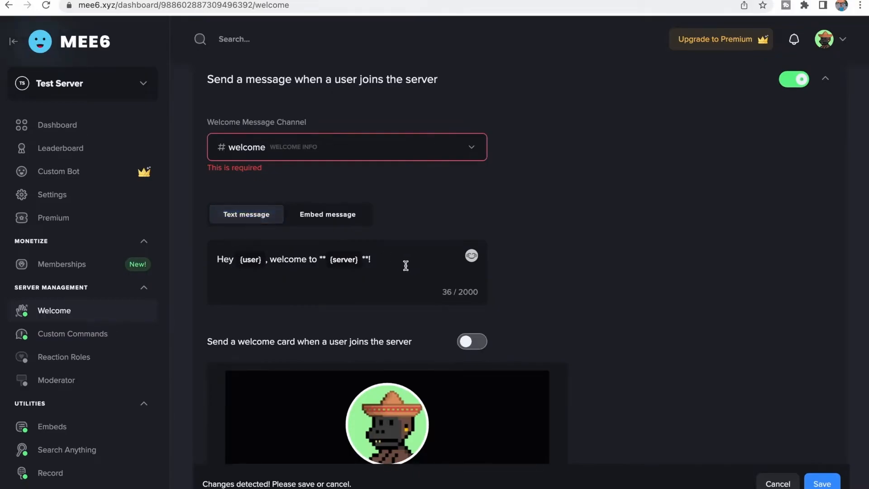
click(382, 262)
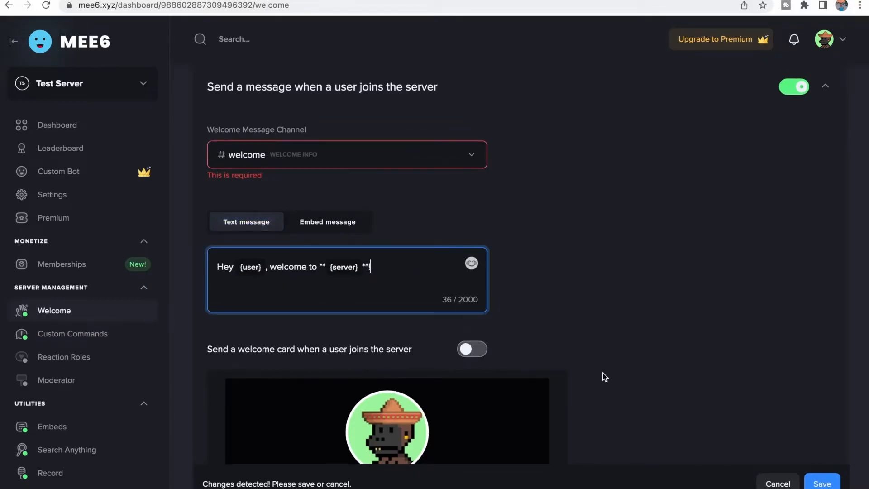
click(822, 483)
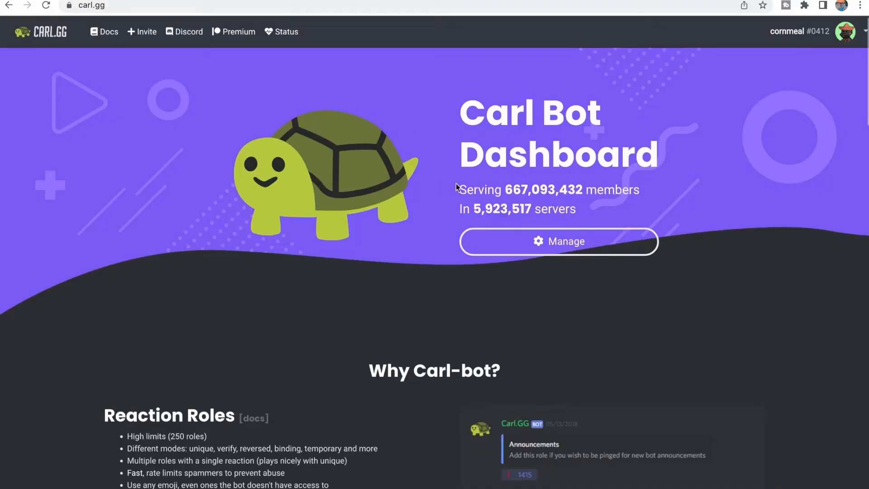
Switch to the Carl Bot site, invite carl-bot to Test Server, authorize all requested permissions and complete the human verification
click(142, 32)
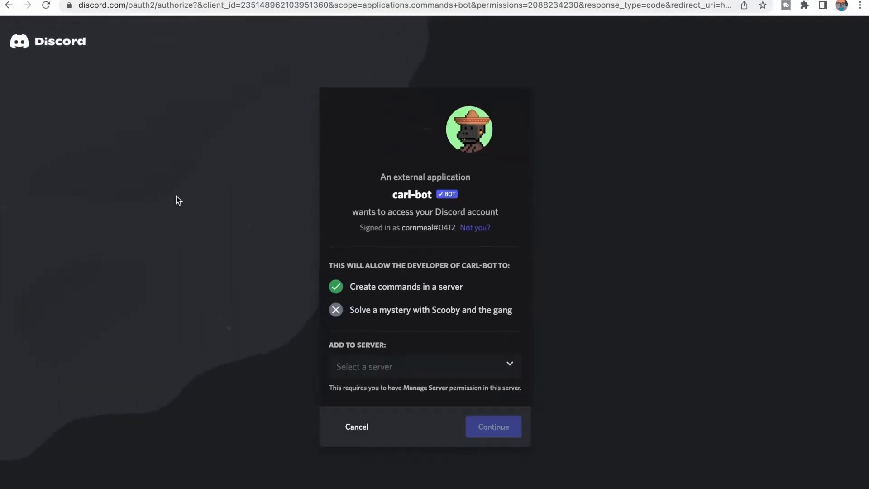
click(472, 427)
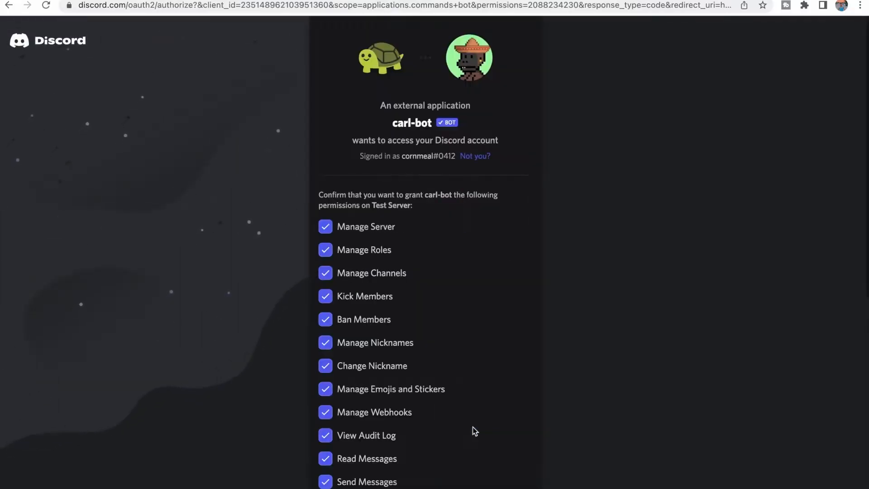
scroll(472, 428, down, 8)
click(504, 488)
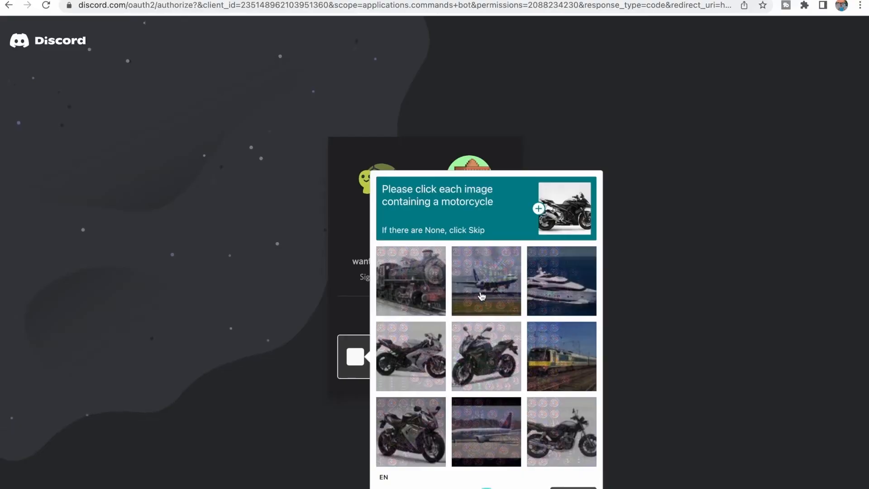
click(424, 359)
click(453, 369)
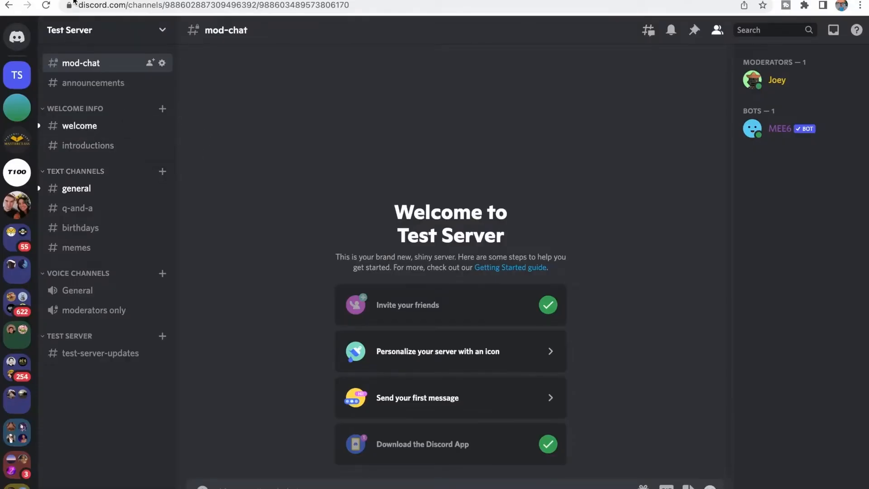
Return to Discord and check the welcome and general channels for the messages posted when the bots joined
click(109, 137)
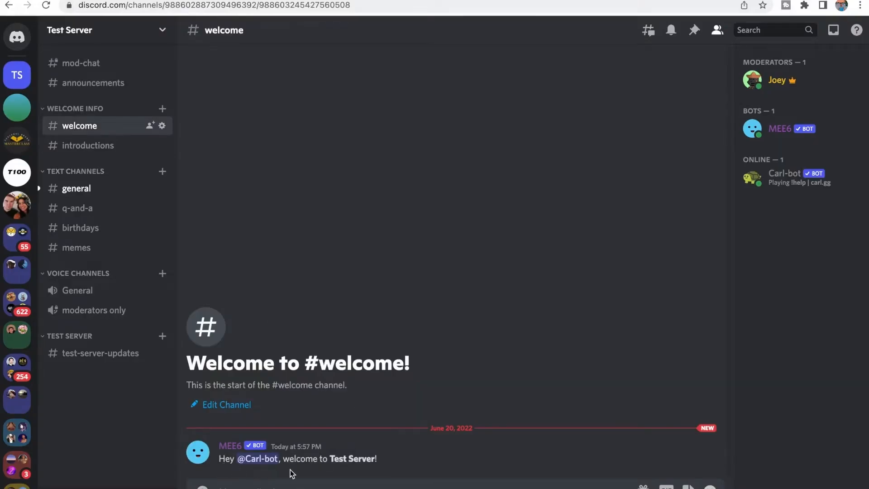
key(alt+shift+Down)
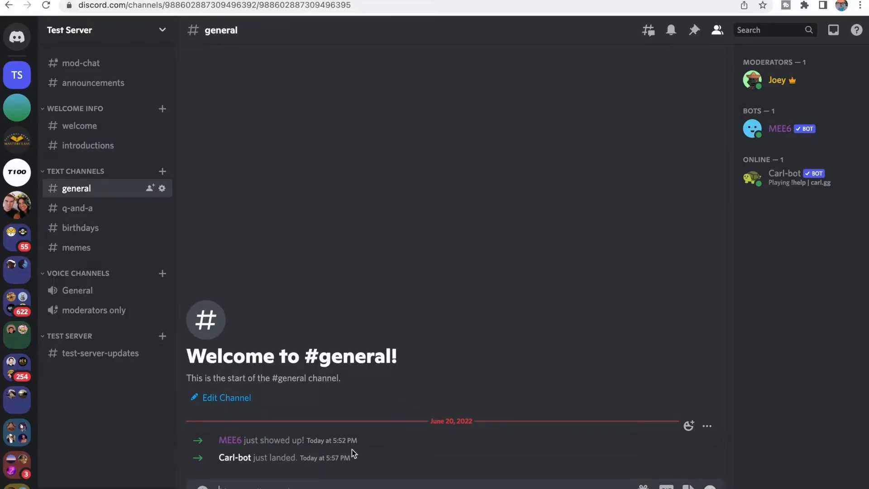
Set the System Messages Channel of Test Server to mod-chat in the server overview settings and save the change
click(149, 35)
click(117, 105)
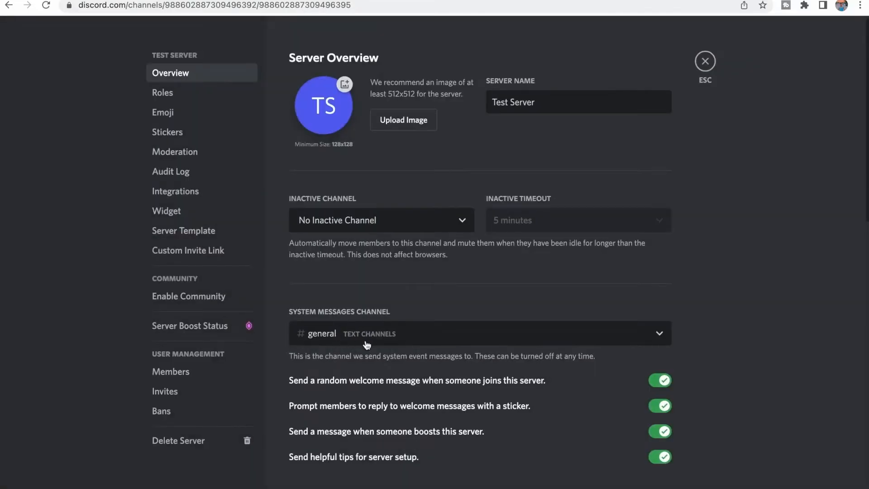
click(366, 345)
click(387, 181)
scroll(322, 289, down, 2)
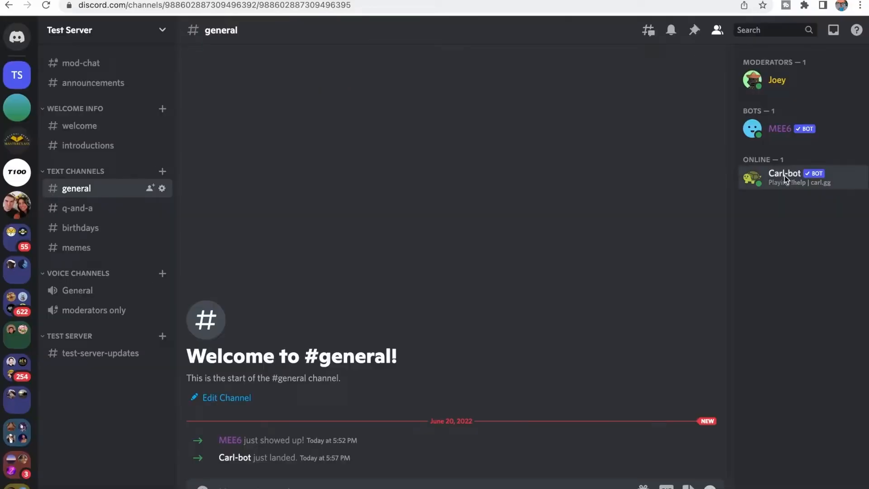
Assign the Bots role to Carl-bot from its member profile
click(785, 176)
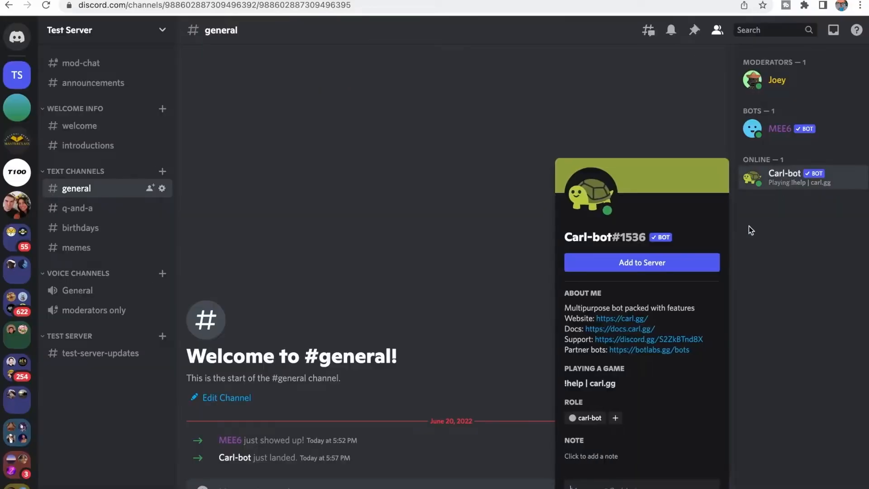
click(615, 418)
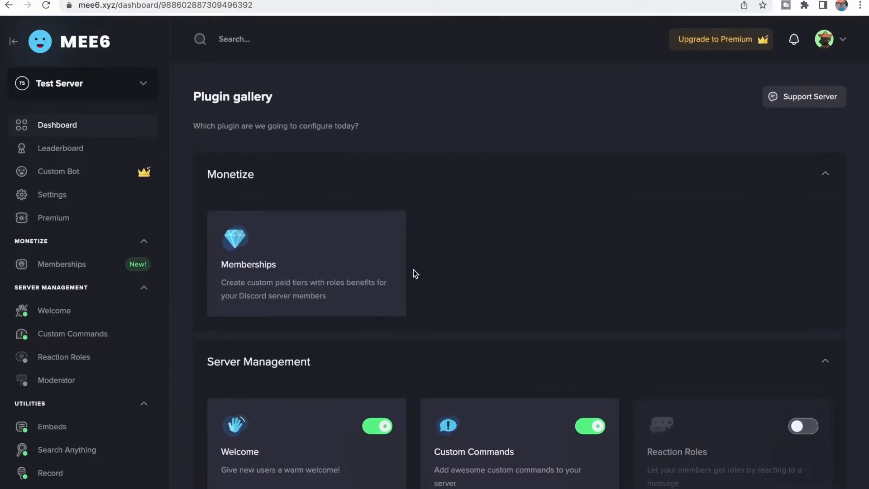
Switch to the MEE6 dashboard and review the plugins in Server Management, Social Connectors and Engagement & Fun
scroll(413, 272, down, 12)
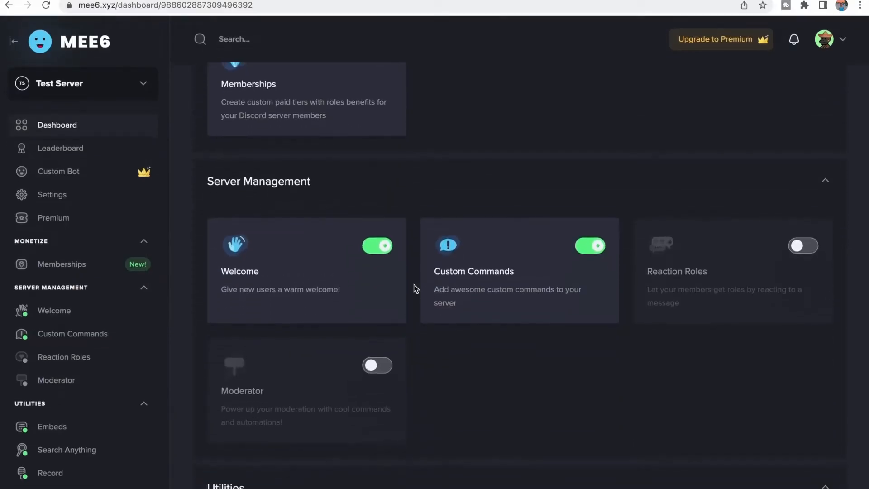
scroll(414, 284, down, 14)
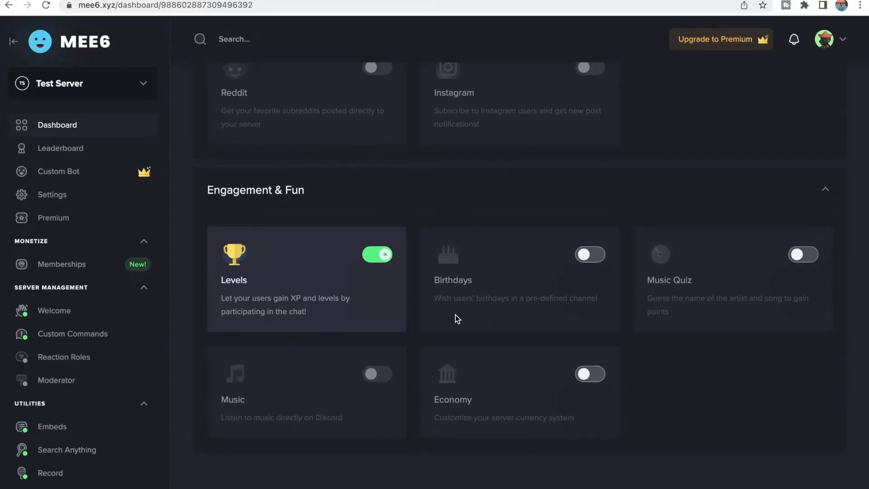
scroll(369, 264, up, 6)
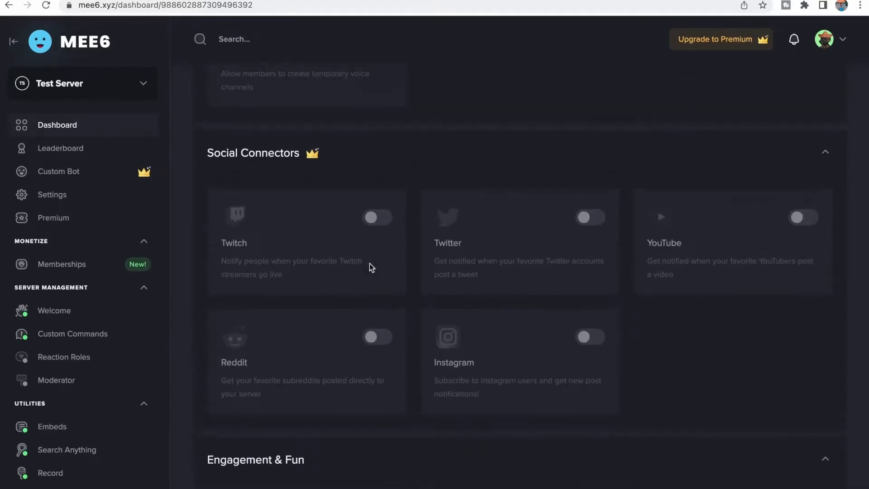
click(314, 156)
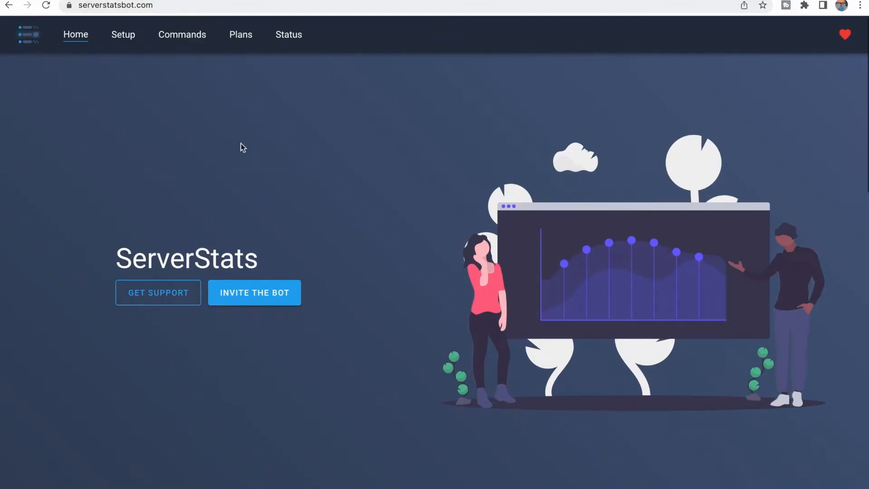
Invite ServerStats and Birthday Bot to Test Server from their websites and assign both bots the Bots role in Discord
click(265, 292)
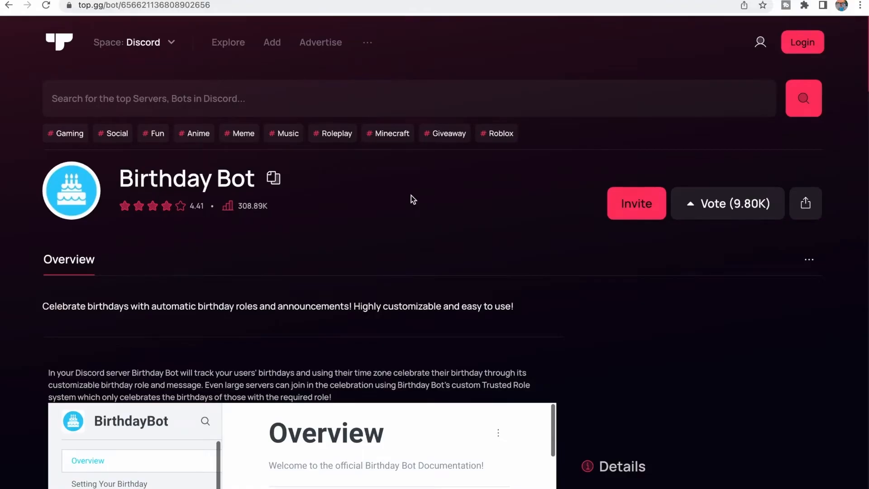
click(629, 204)
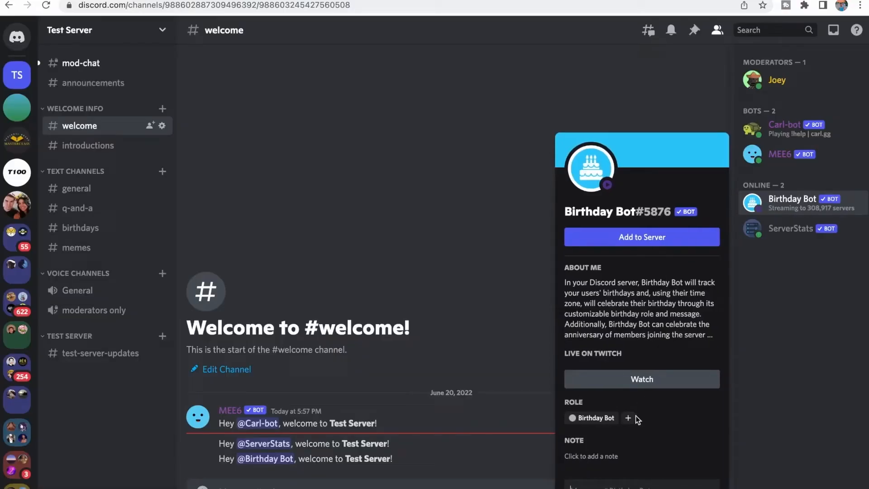
click(628, 418)
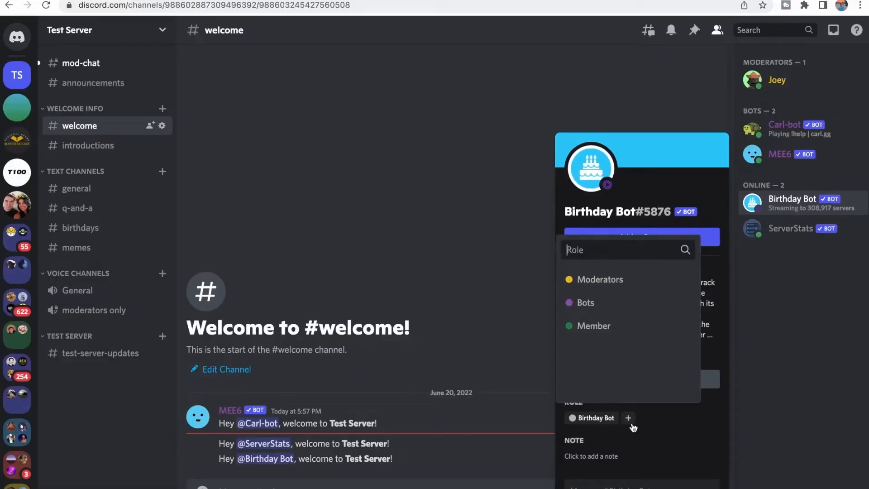
click(596, 308)
Open the Test Server role settings and move the carl-bot role up the role order, above Bots
click(105, 64)
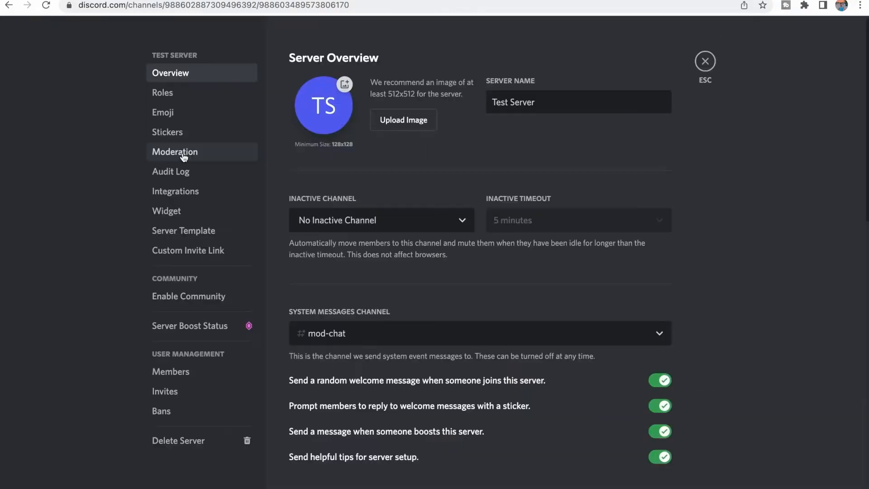
click(194, 100)
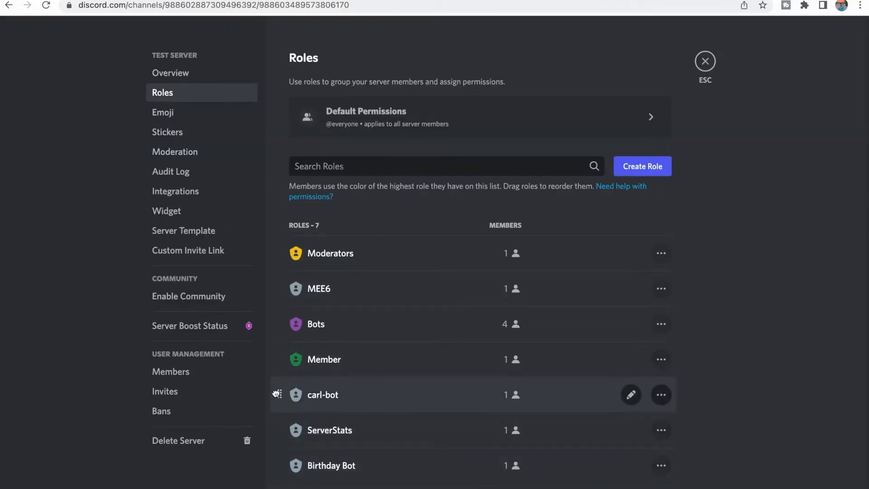
drag(277, 394, 278, 322)
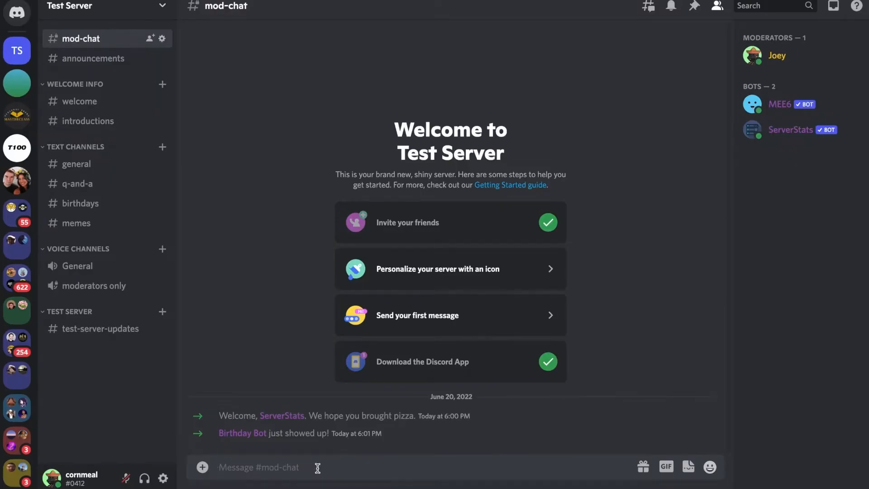
Run the ServerStats /setup command in mod-chat with the channel type voice channel (recommended)
text(/setup)
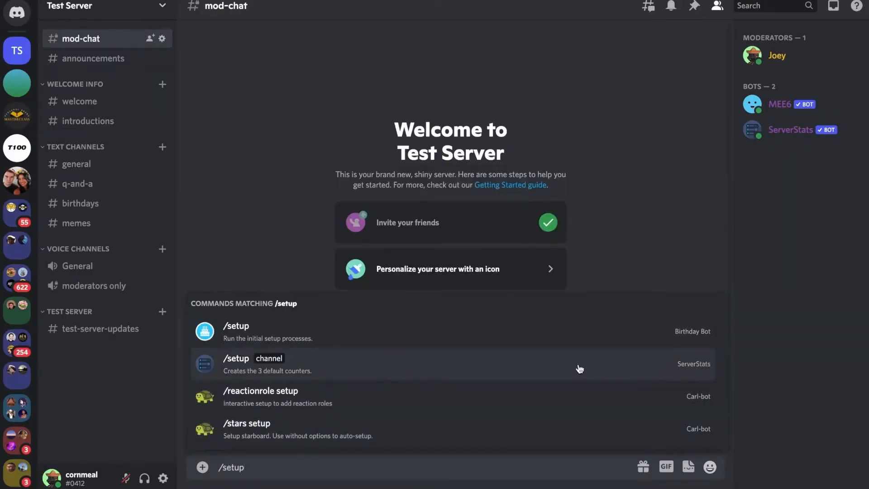
click(450, 359)
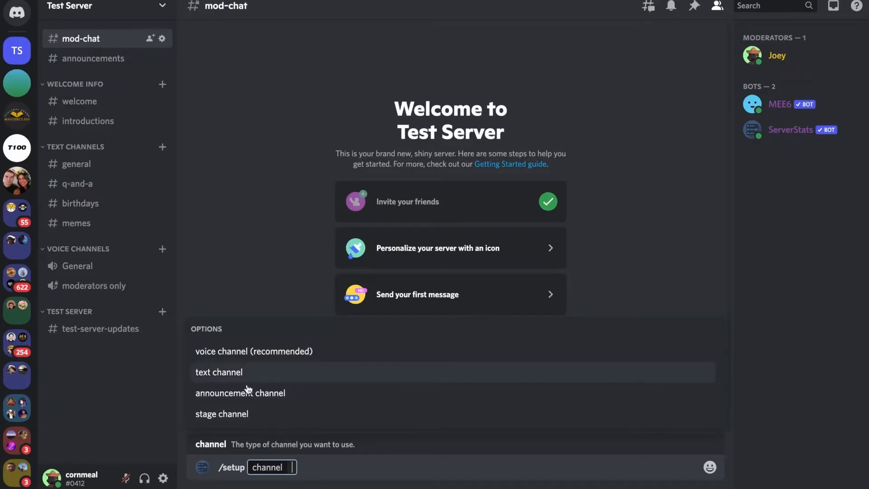
click(246, 355)
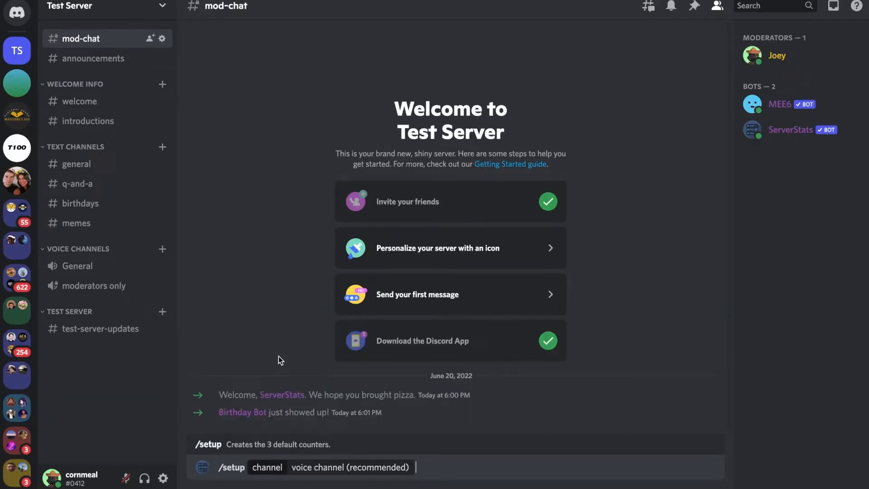
key(Return)
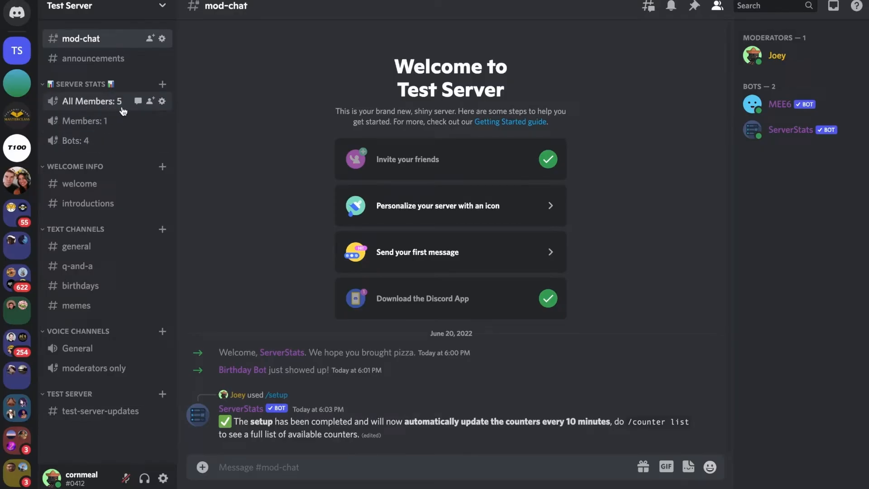
Rename the All Members counter channel to Total Members: 5, save the change and close the channel settings
click(162, 101)
double_click(299, 76)
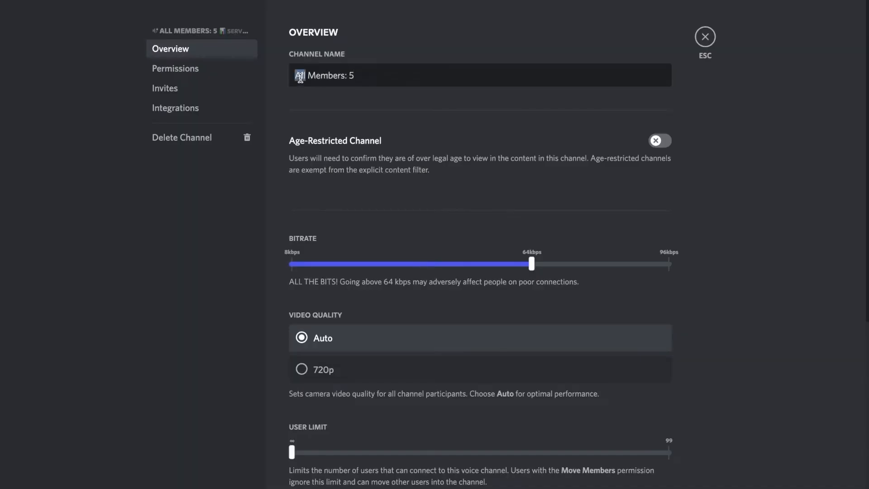
text(Total)
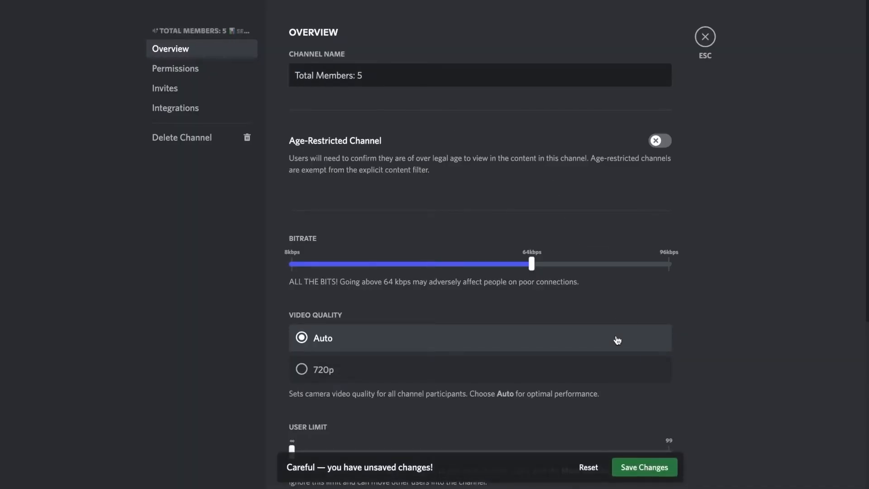
key(Return)
click(706, 38)
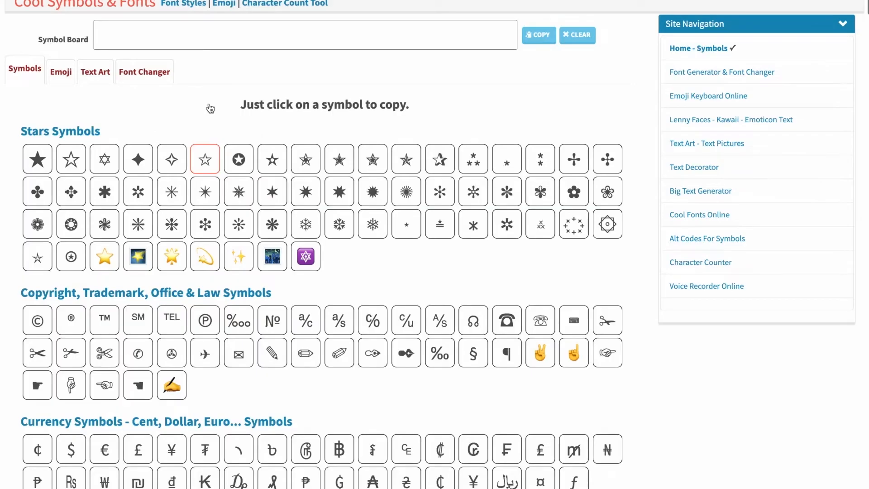
Copy the Waving Hand emoji from the Cool Symbols & Fonts site and add it before the welcome channel's name
scroll(210, 108, down, 20)
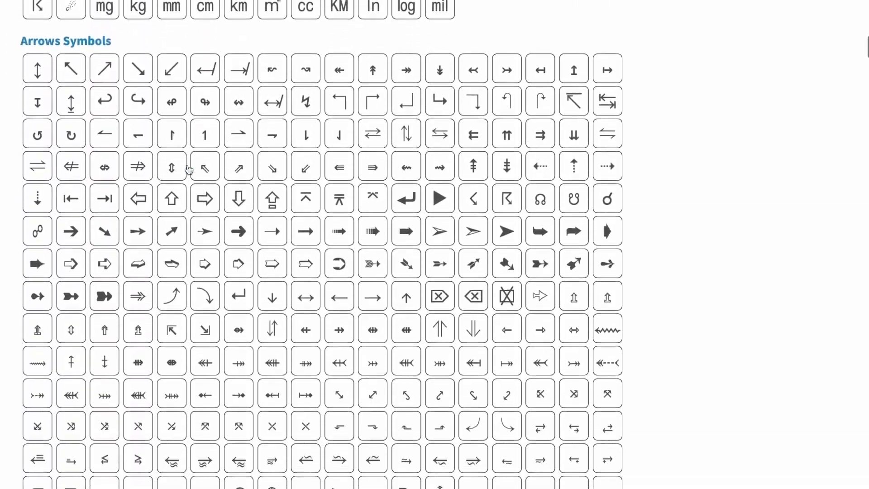
scroll(189, 169, down, 8)
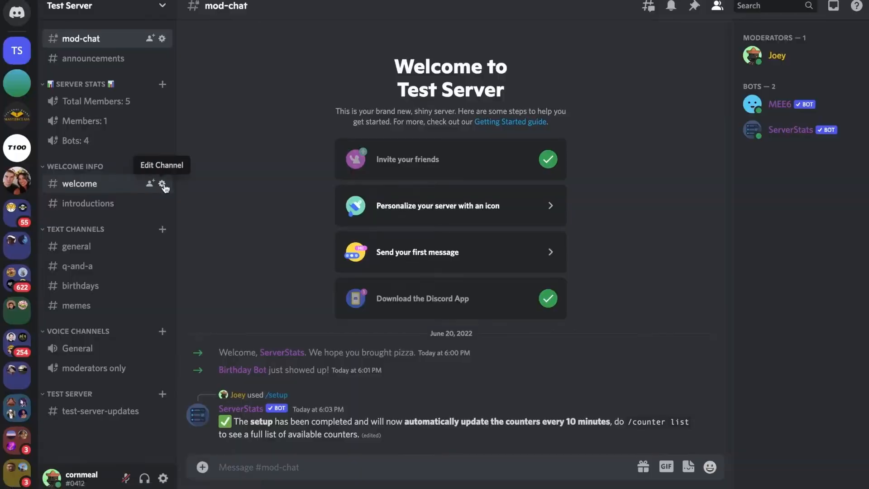
click(162, 184)
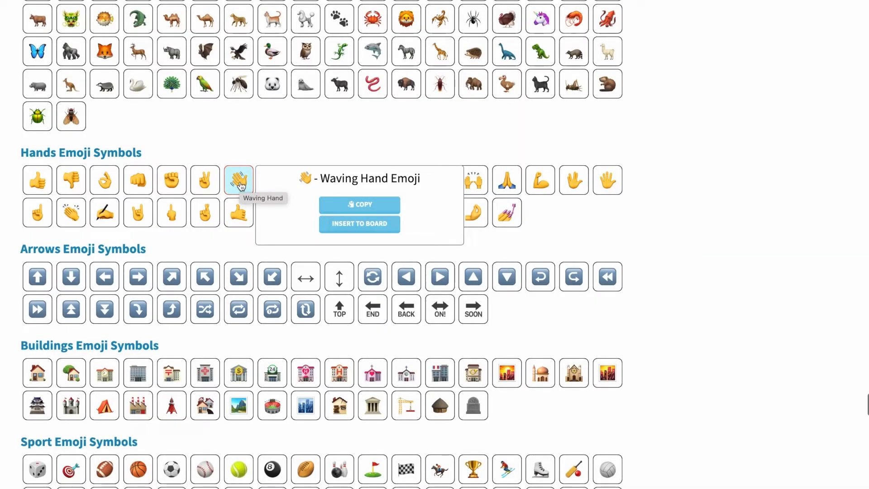
click(240, 183)
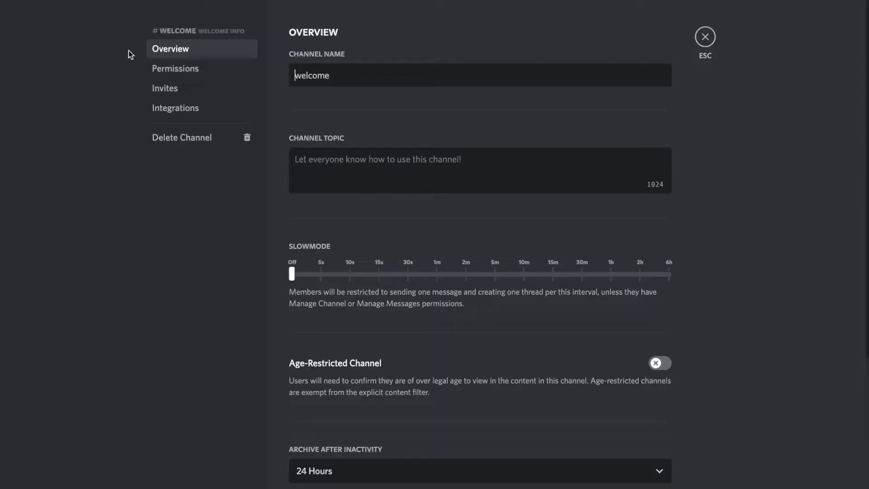
text(👋)
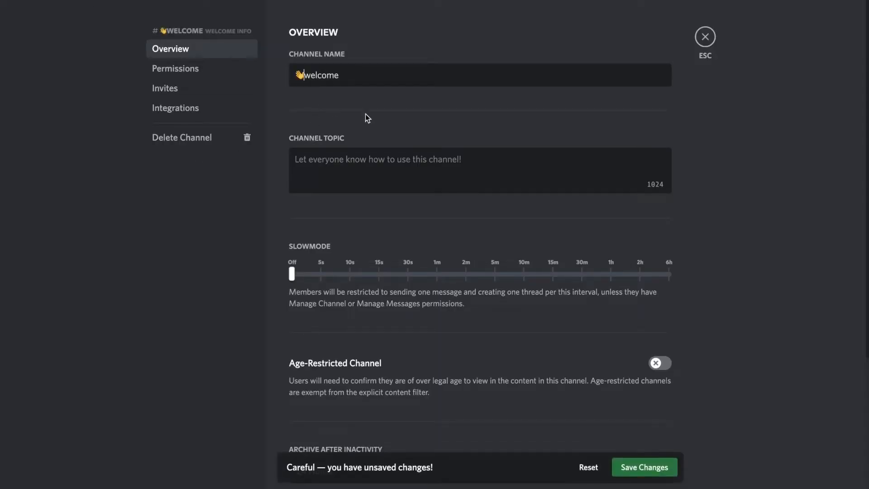
click(644, 467)
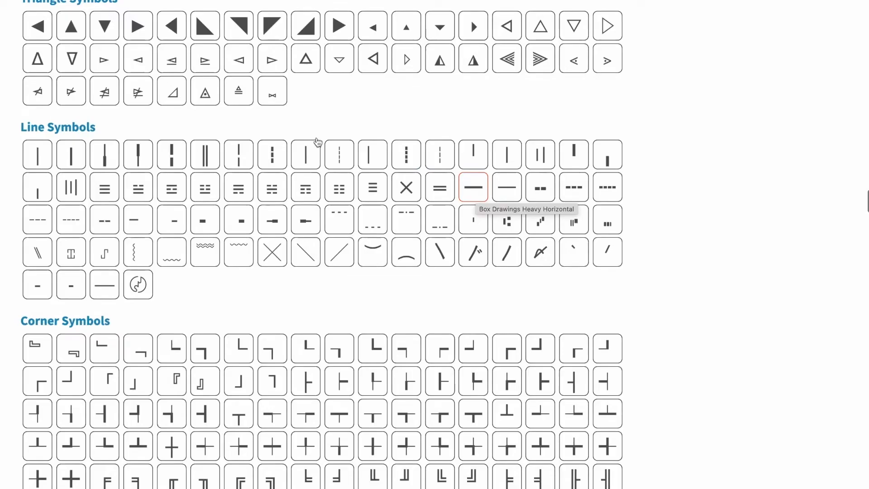
Copy a vertical line symbol from Line Symbols and insert it between the waving hand and welcome in the channel name
click(306, 155)
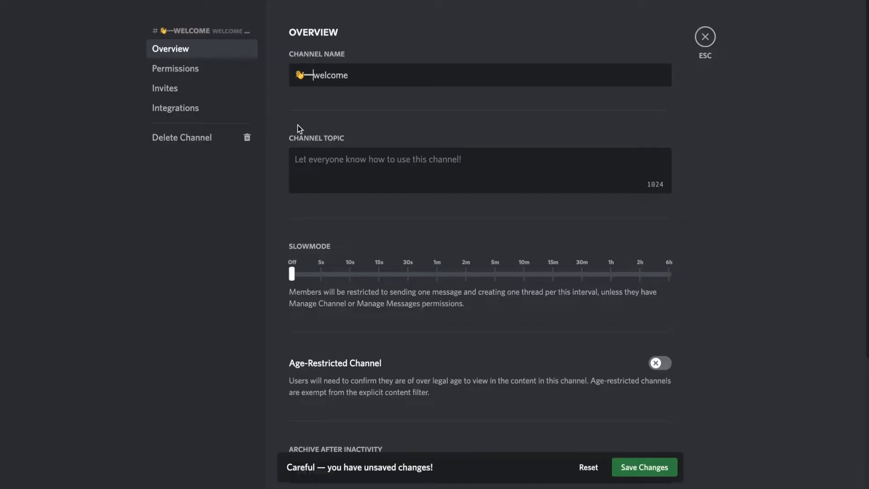
text(︱)
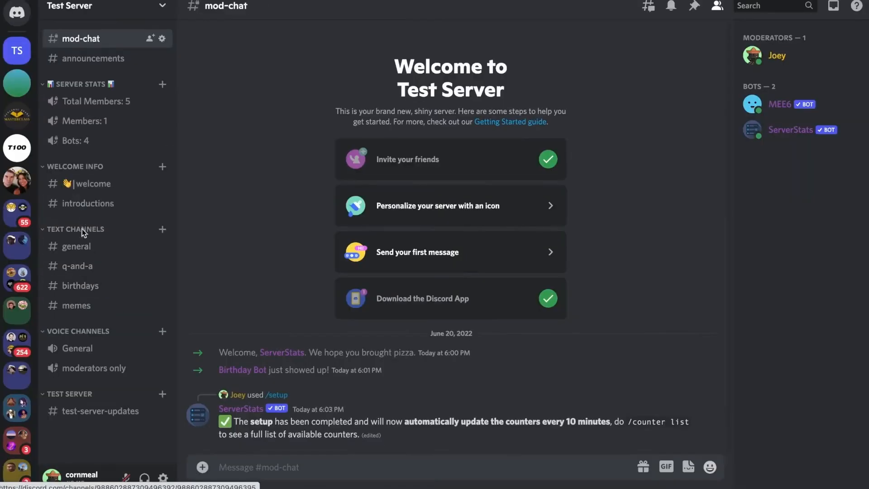
Return to the symbol site, dismiss the copy notice and look through other groups such as Number Symbols
click(17, 83)
scroll(104, 324, down, 3)
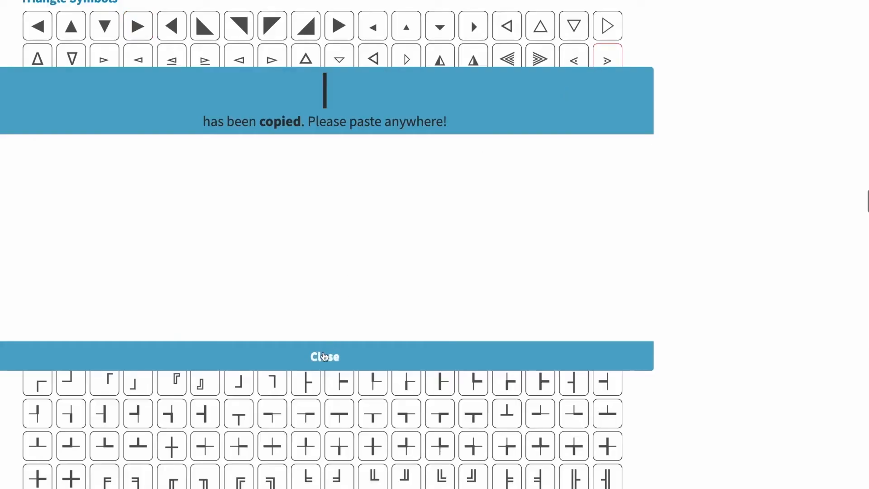
click(324, 357)
scroll(374, 209, down, 15)
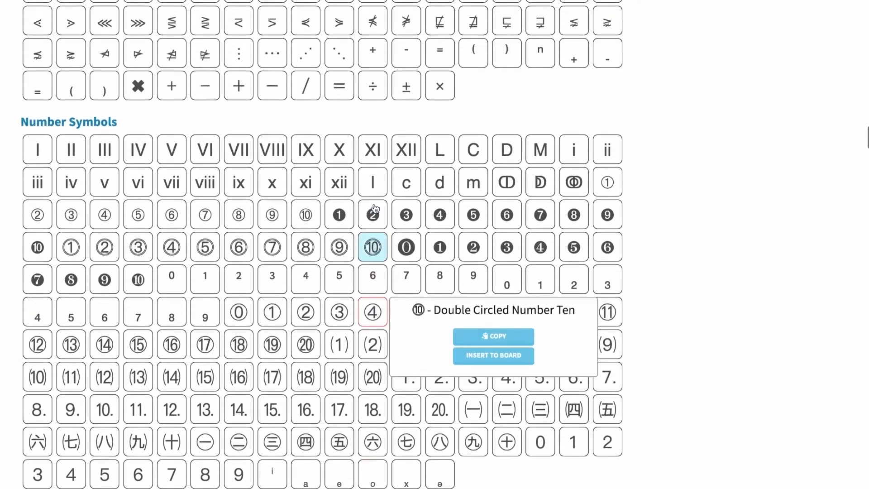
scroll(374, 209, up, 15)
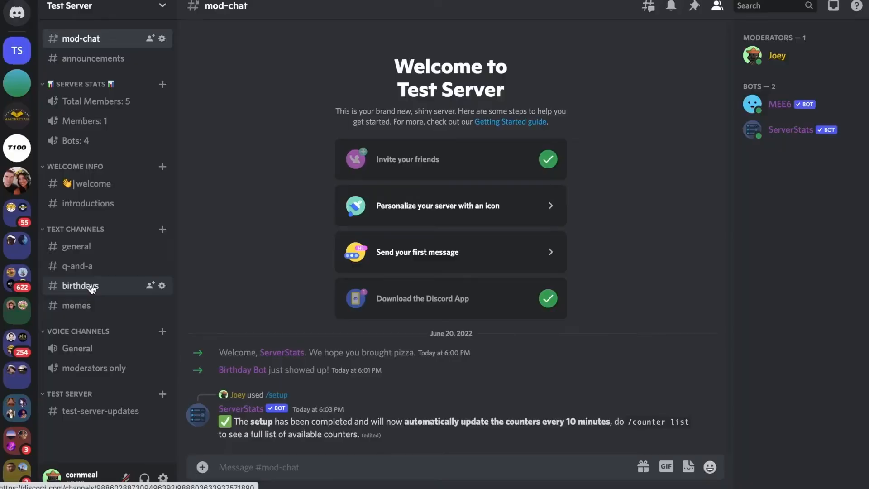
Run Birthday Bot's /setup command in the birthdays channel and choose Select Pre-Existing Channel for the birthday channel
click(89, 285)
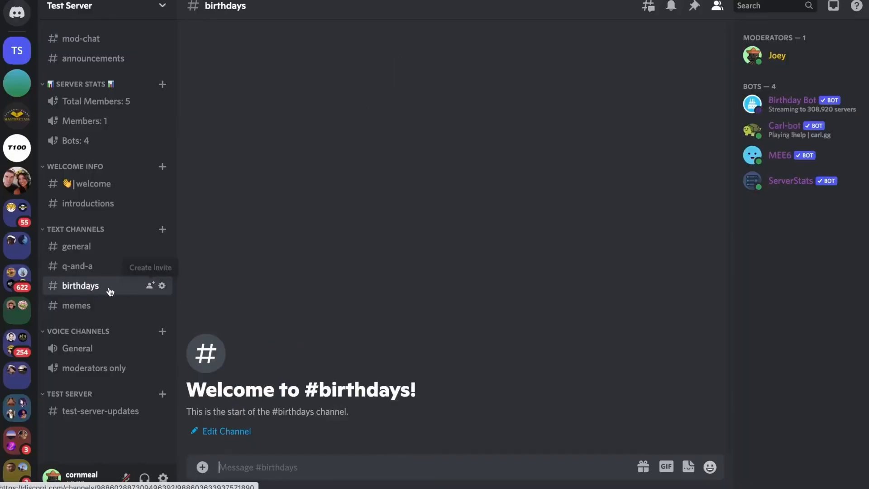
text(/setup)
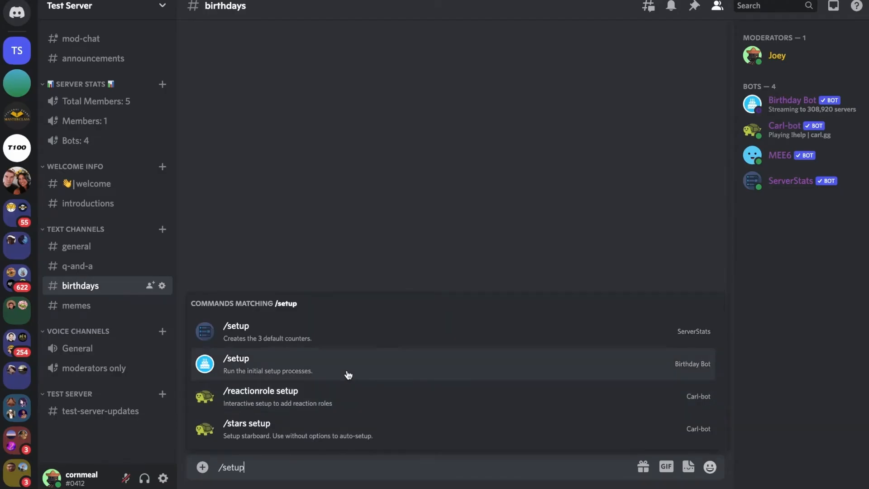
click(357, 369)
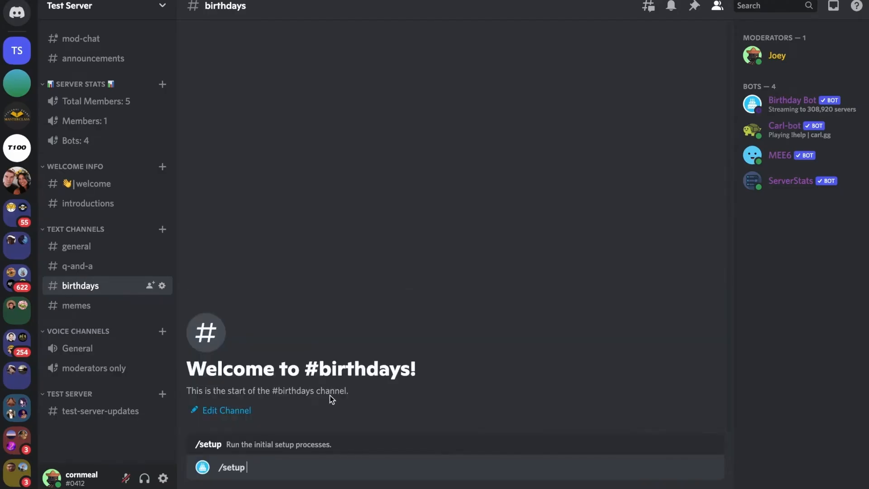
key(Return)
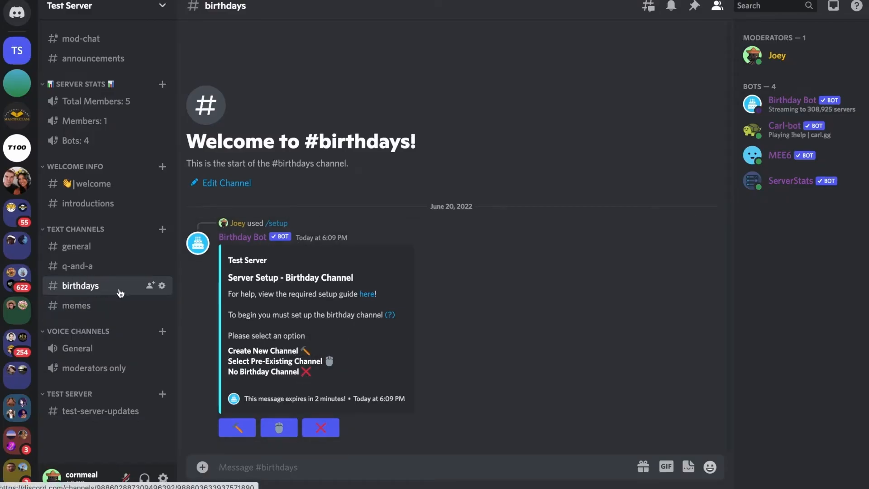
click(280, 428)
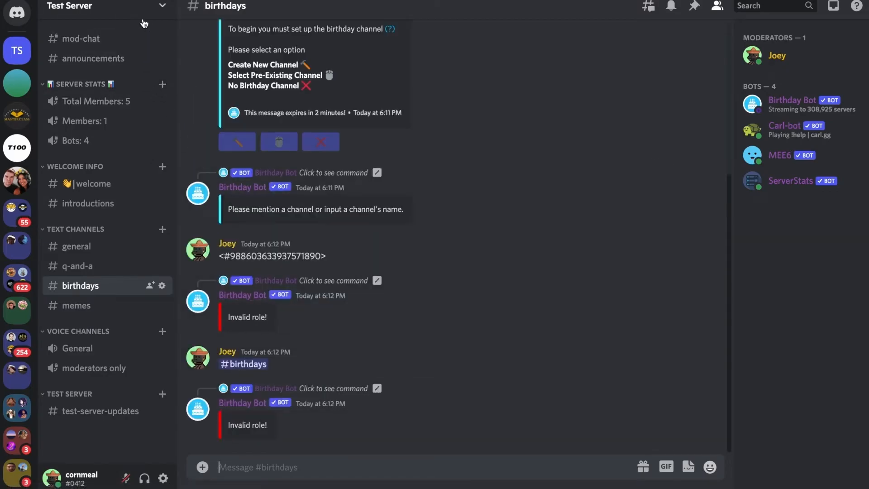
Create a new role named Birthday in the server's role settings
click(135, 7)
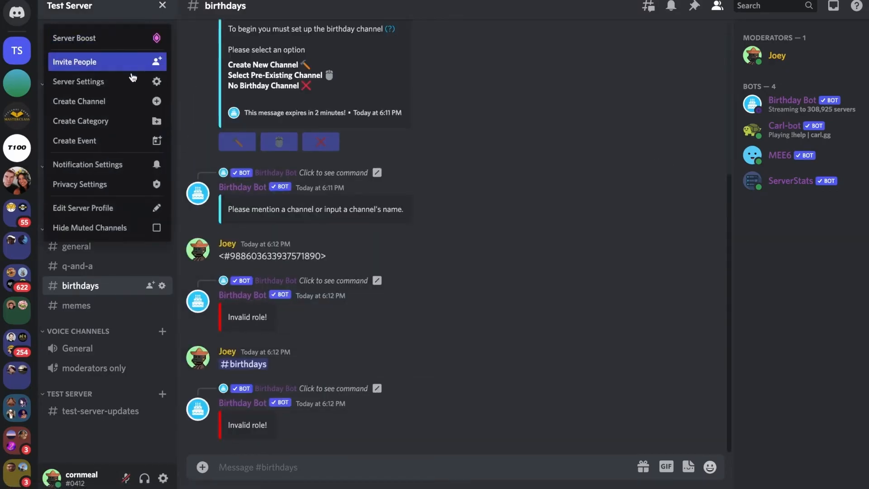
click(133, 81)
click(210, 67)
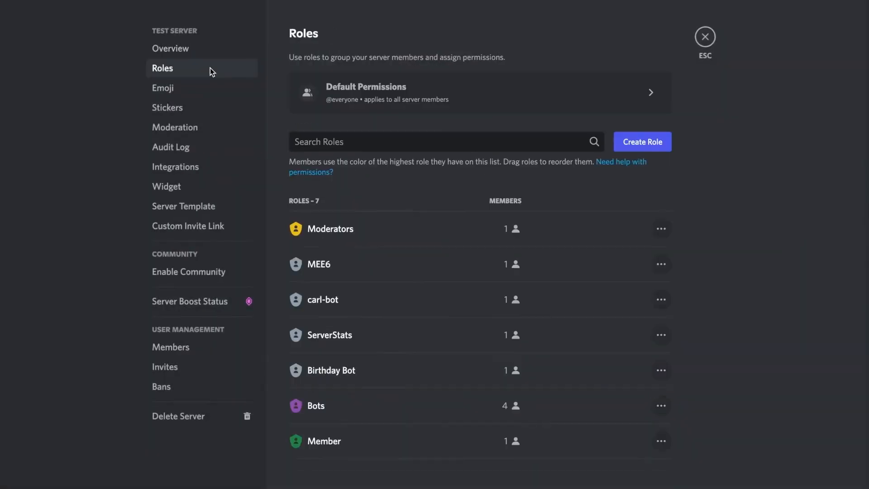
click(636, 142)
text(Birthday)
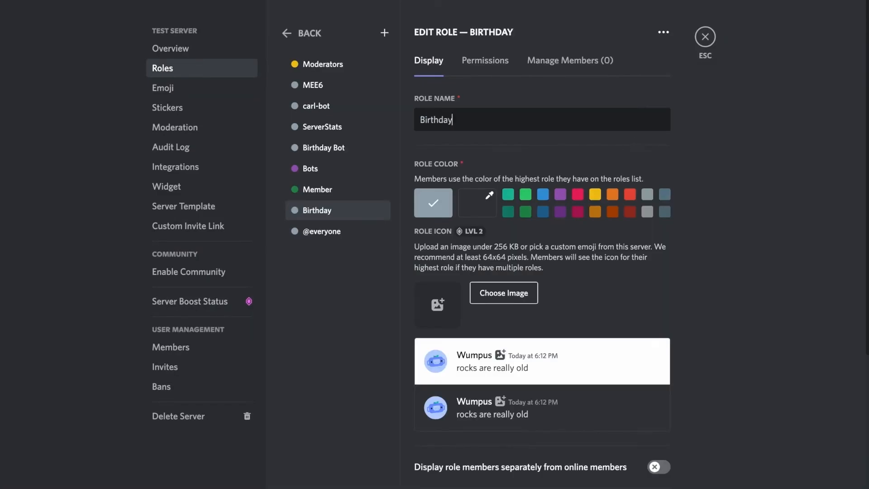
Give the Birthday role the dark pink colour, check its permissions and save the changes
click(578, 211)
scroll(566, 281, down, 4)
click(566, 280)
scroll(535, 281, up, 4)
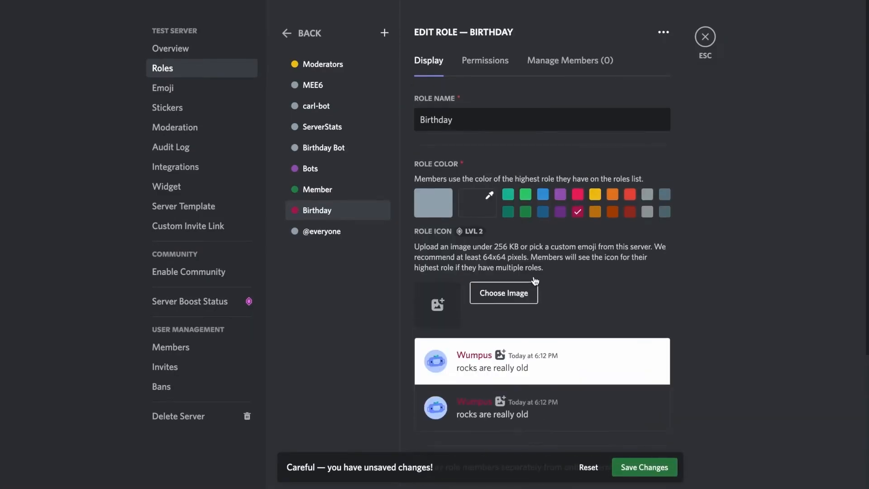
click(490, 63)
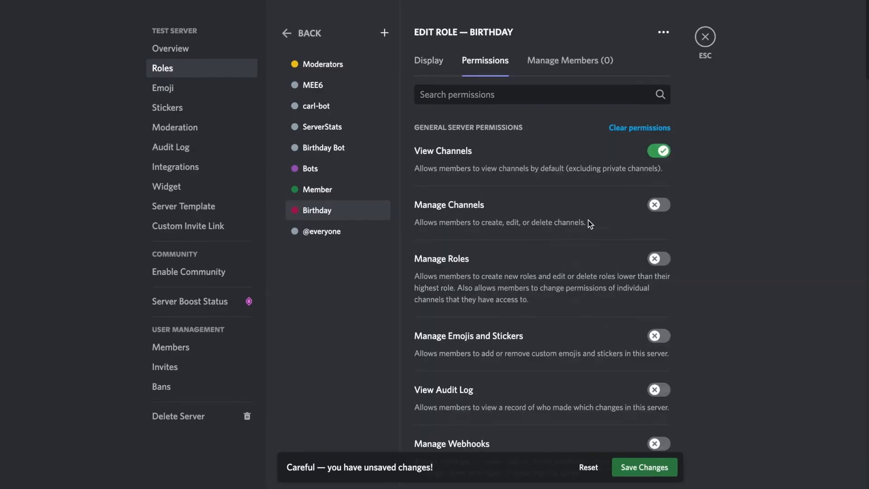
click(643, 468)
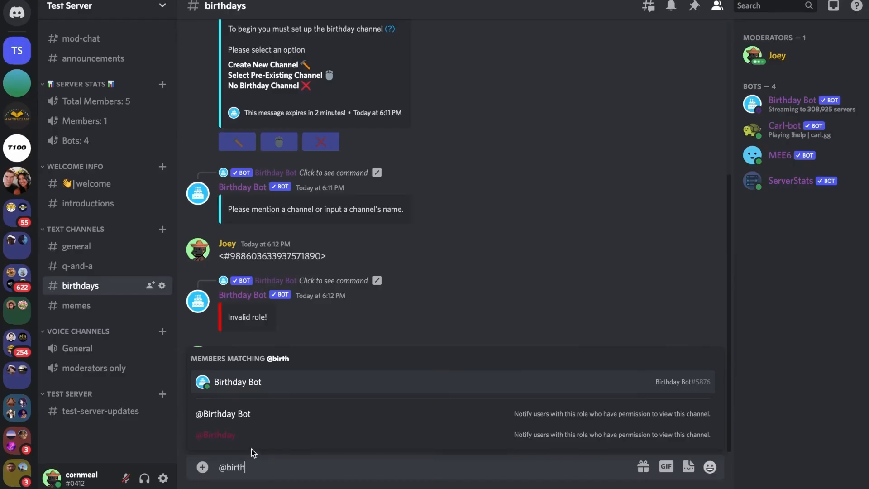
click(252, 435)
key(Return)
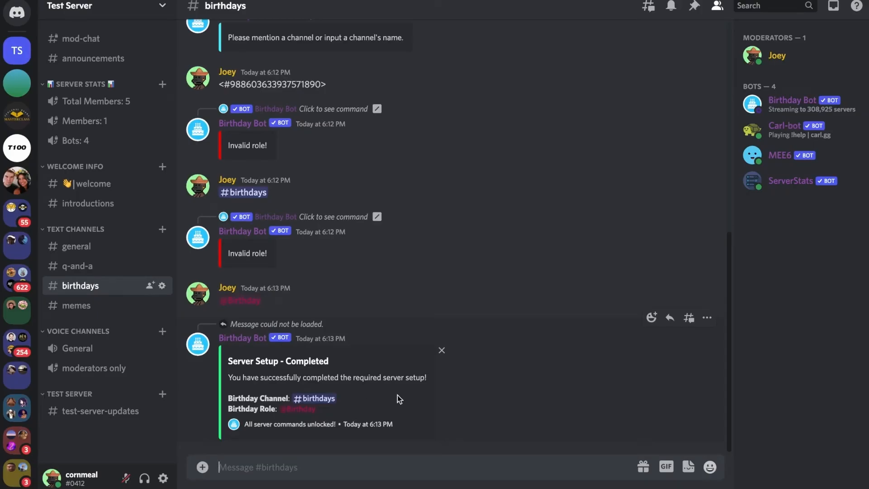
Look through Birthday Bot's slash commands and run its /set command in the birthdays channel
text(/)
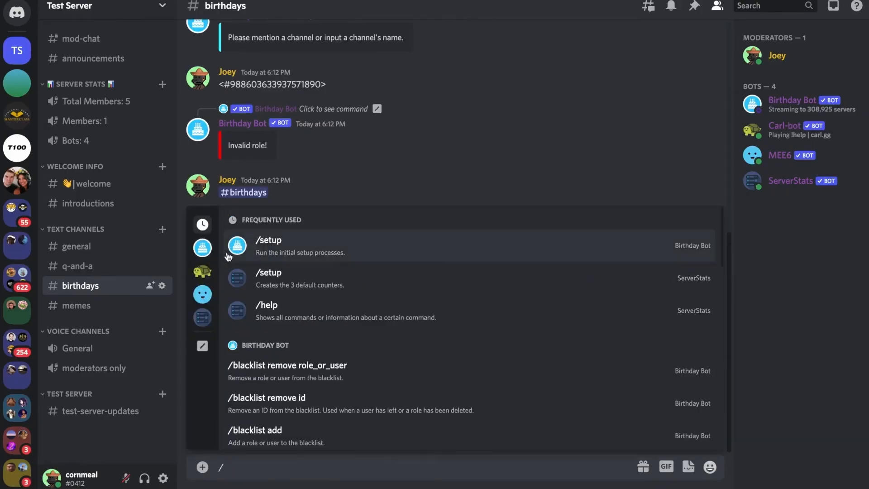
scroll(345, 374, down, 5)
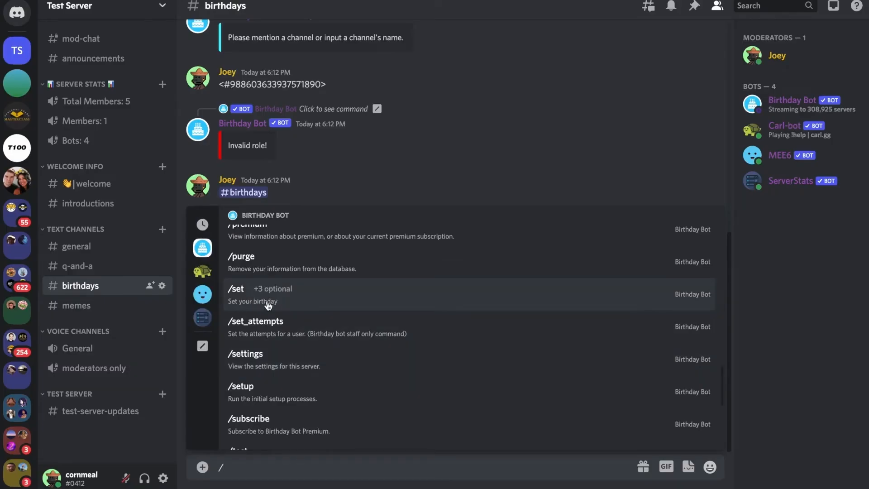
text(set)
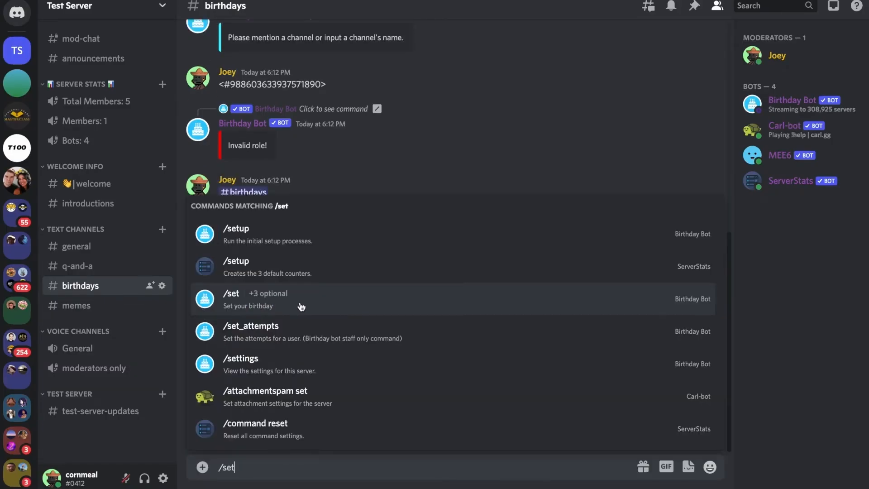
click(300, 307)
key(Return)
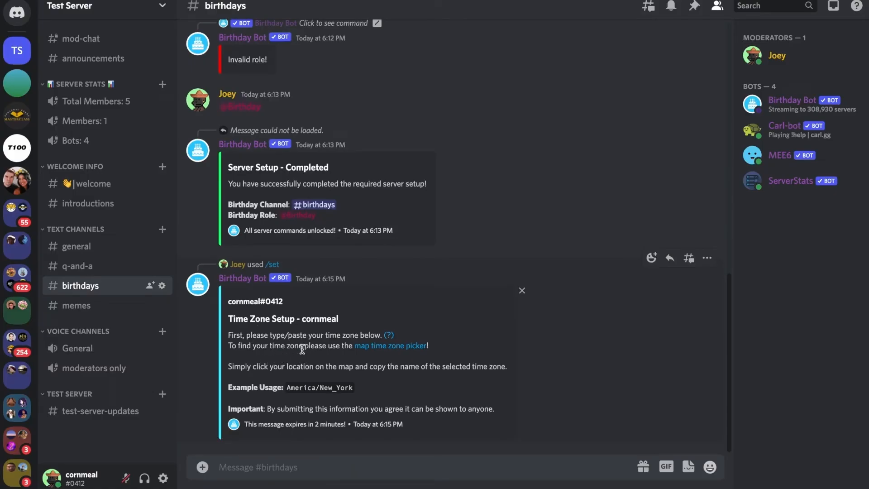
Copy America/Los_Angeles from the linked Time Zone Picker for Birthday Bot's time zone setup, and confirm the birthday details
click(390, 353)
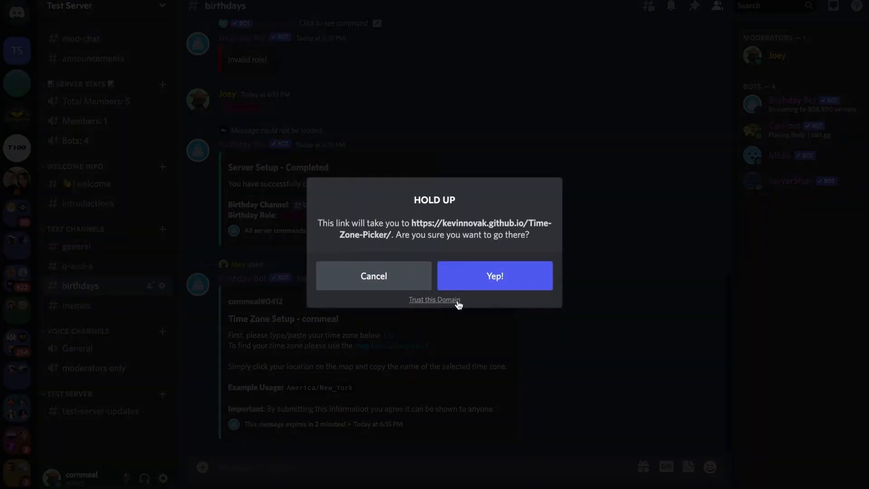
click(469, 277)
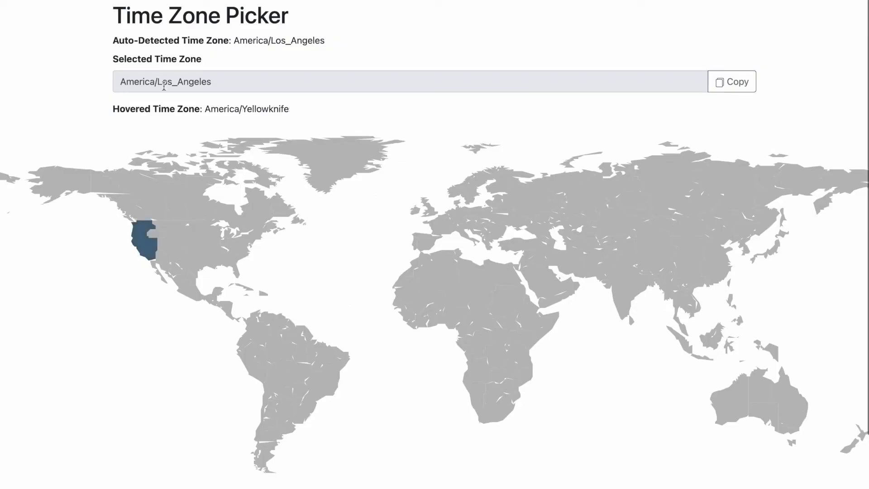
click(732, 81)
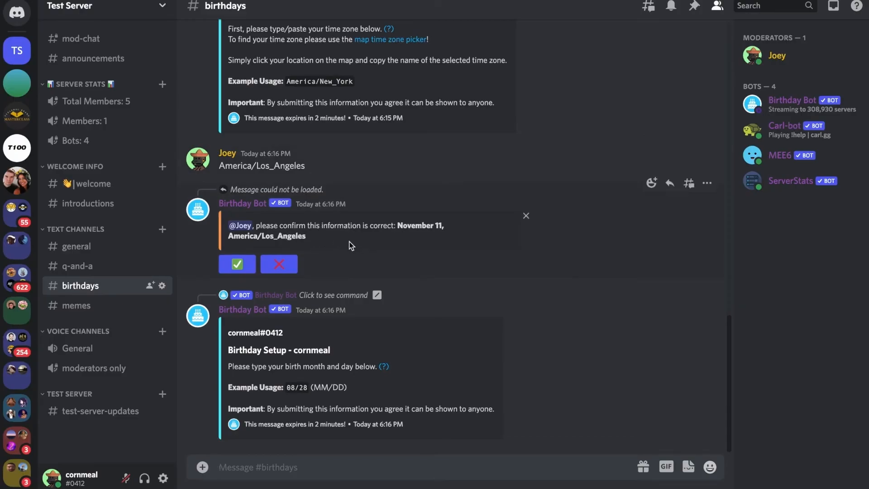
click(236, 267)
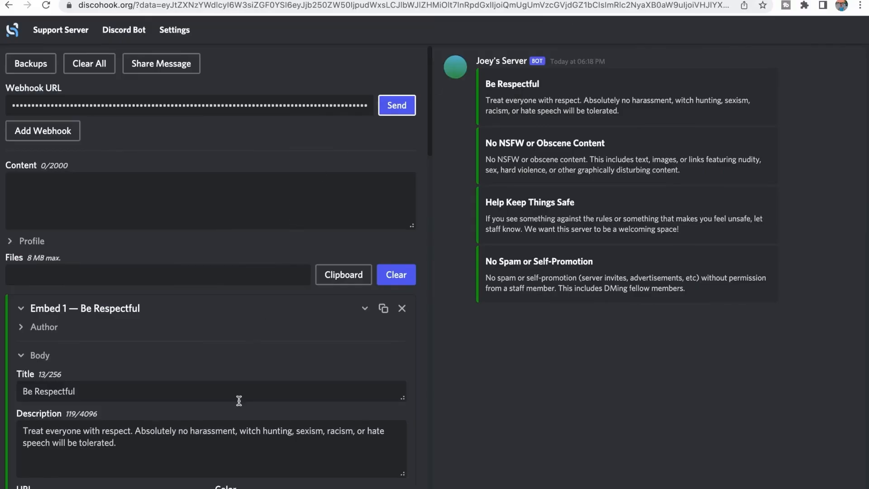
scroll(238, 402, down, 10)
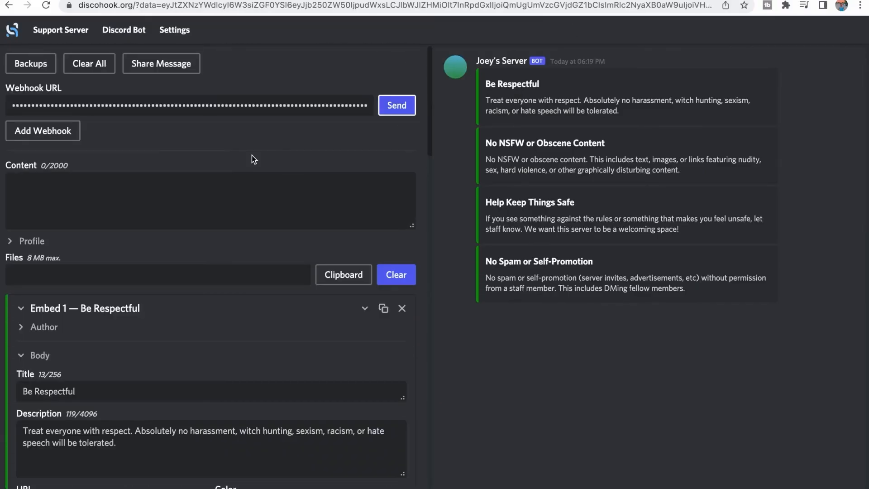